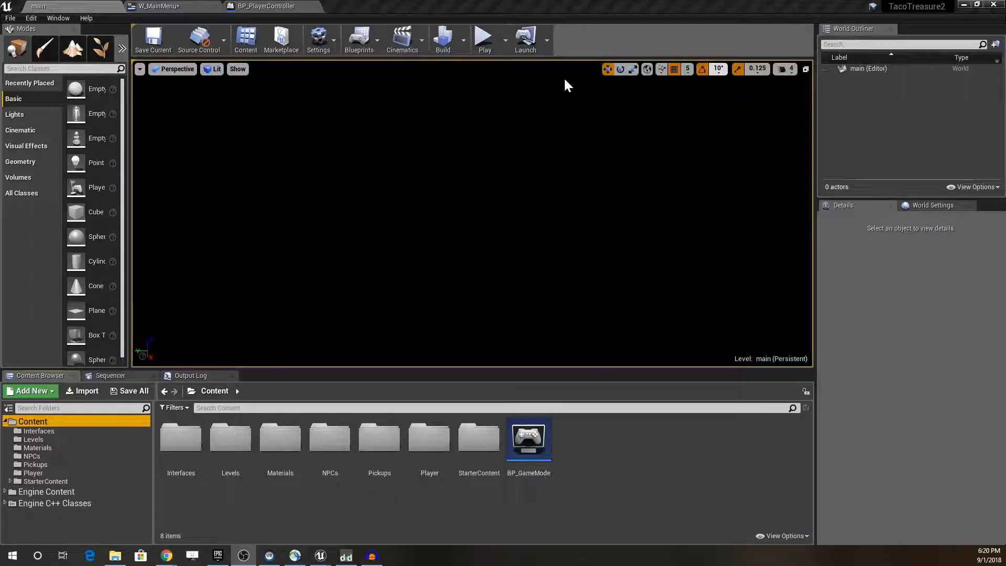
# Step: Play the main level in the editor to preview the Taco Treasures main menu, and stop the preview
pyautogui.click(486, 40)
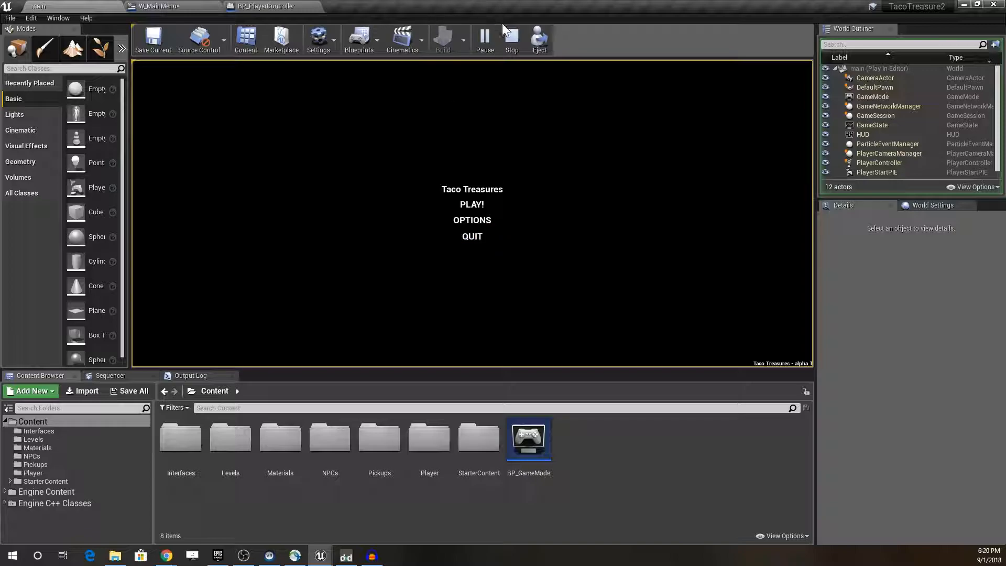
pyautogui.click(512, 38)
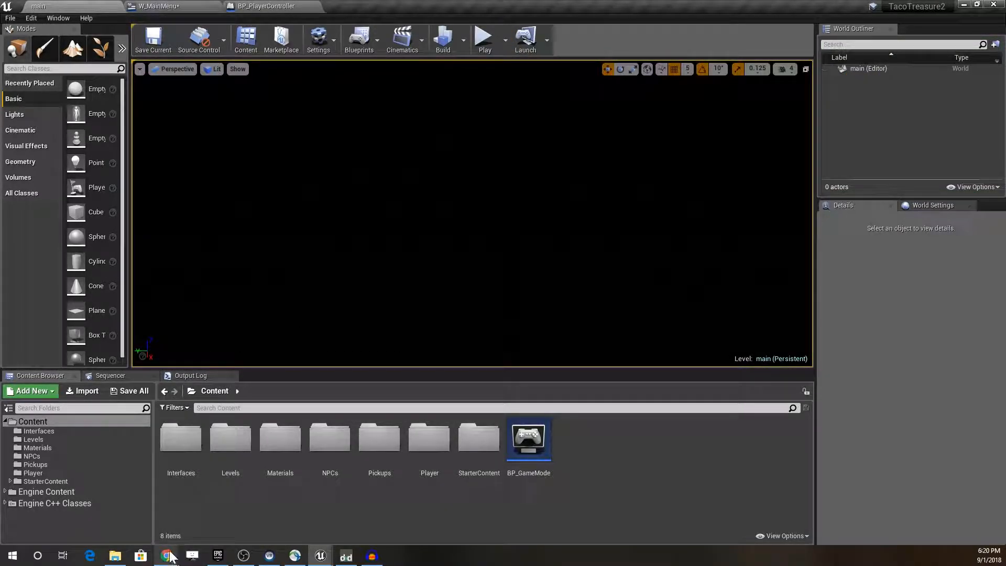
# Step: Switch to the Chrome window showing the Dexed page and view the Audacity download page
pyautogui.moveTo(169, 556)
pyautogui.click(195, 538)
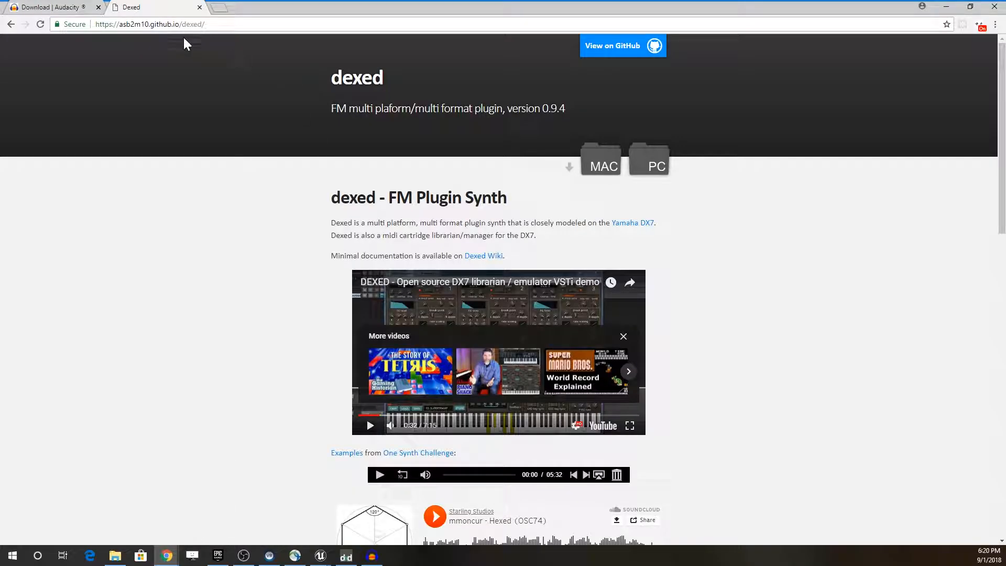
pyautogui.click(50, 7)
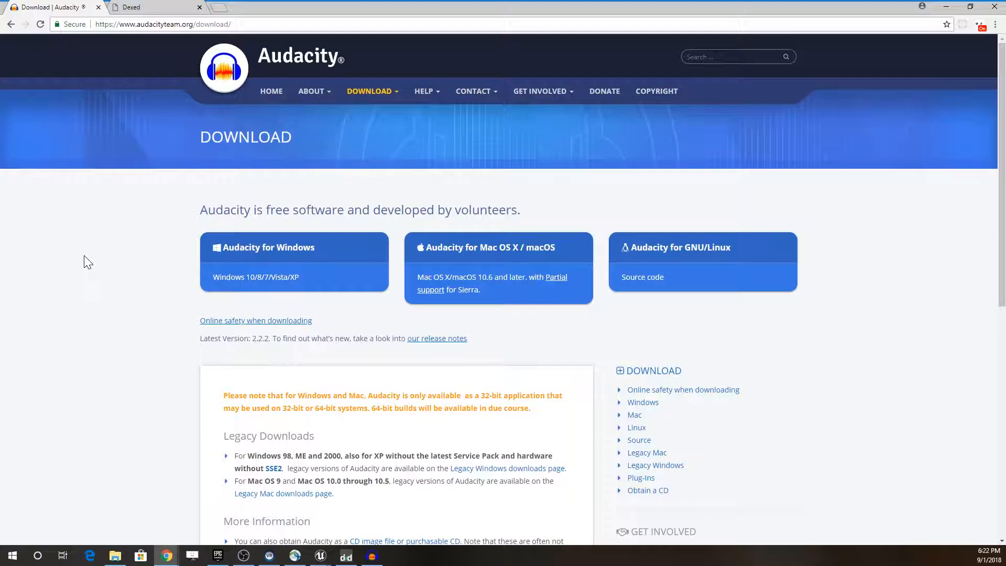
# Step: Search Google for "dexed synth" and open the Dexed GitHub Pages result
pyautogui.click(153, 8)
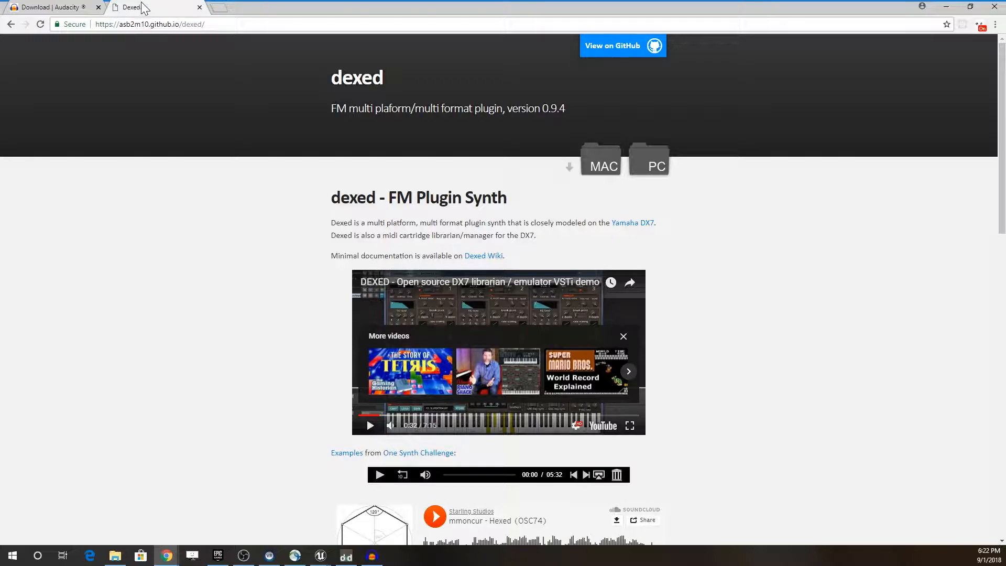
pyautogui.click(152, 24)
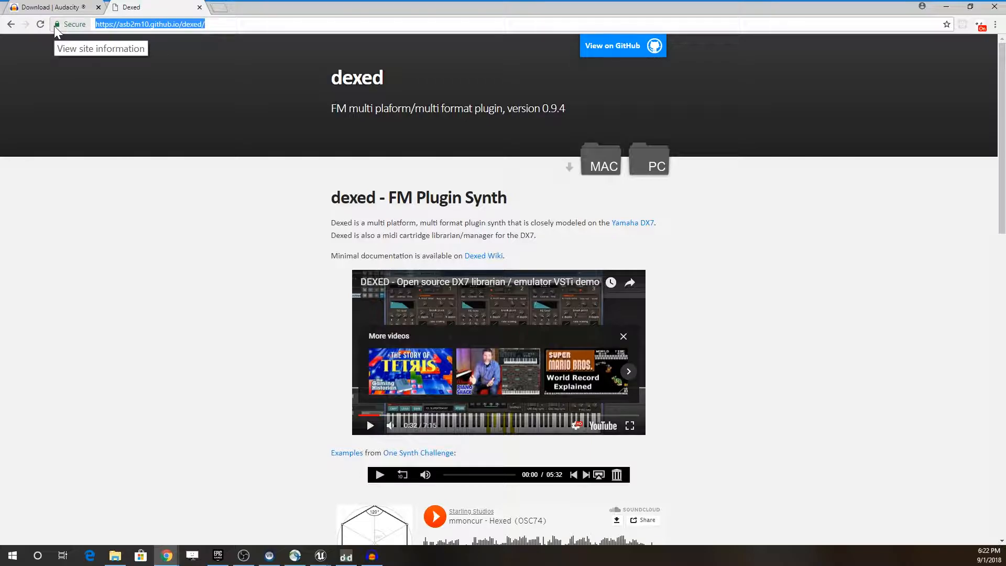
pyautogui.write('dexed')
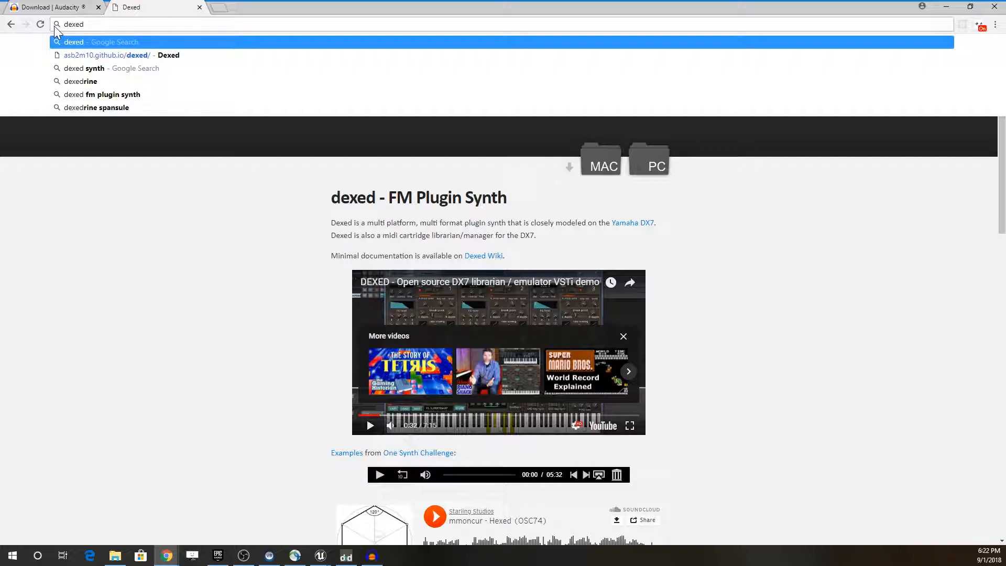
pyautogui.press('Down')
pyautogui.press('Down')
pyautogui.press('Return')
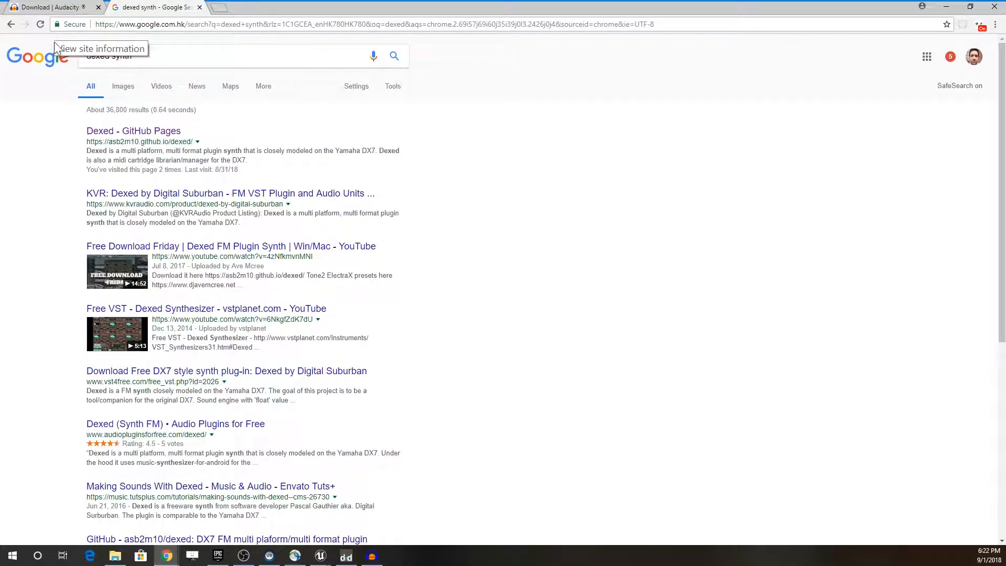
pyautogui.click(128, 129)
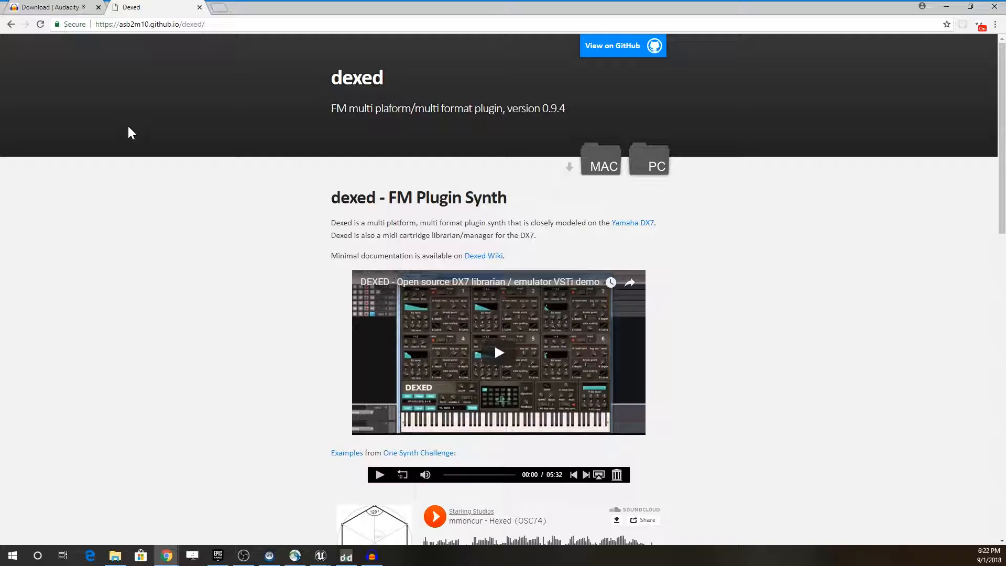
# Step: Search for "yamaha dx7" in a new browser tab, view a picture of the synthesizer, and return to the results
pyautogui.click(222, 7)
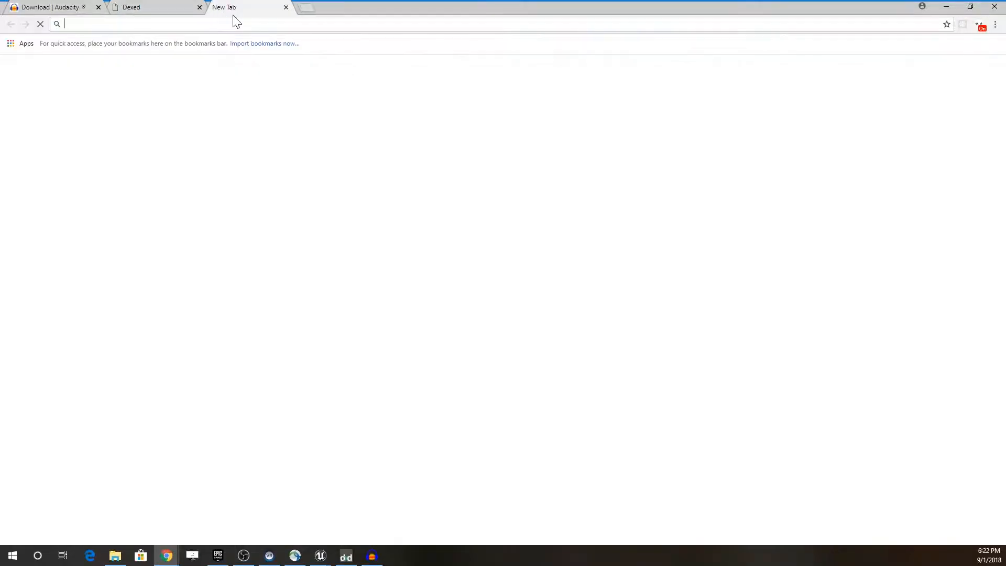
pyautogui.write('yama')
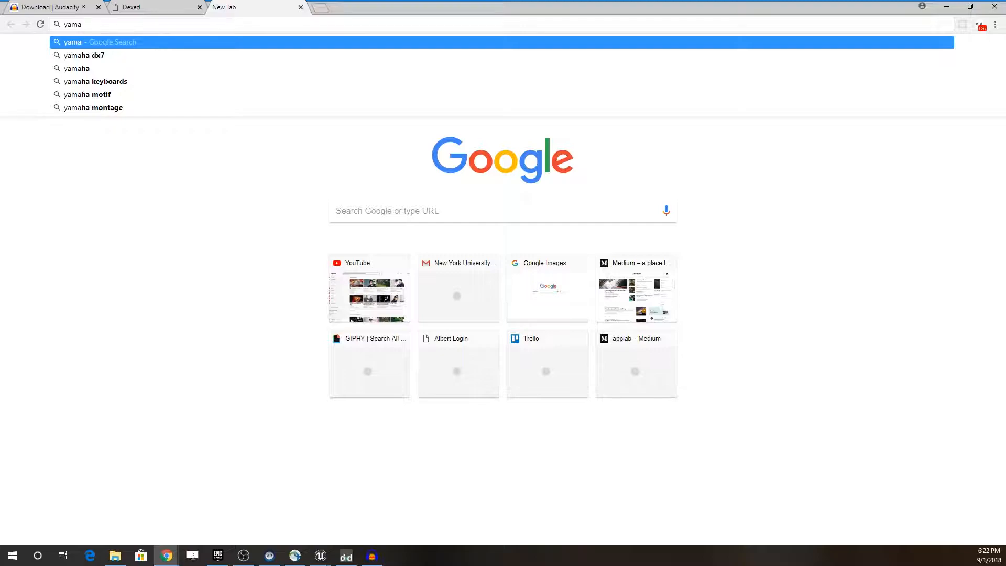
pyautogui.press('Down')
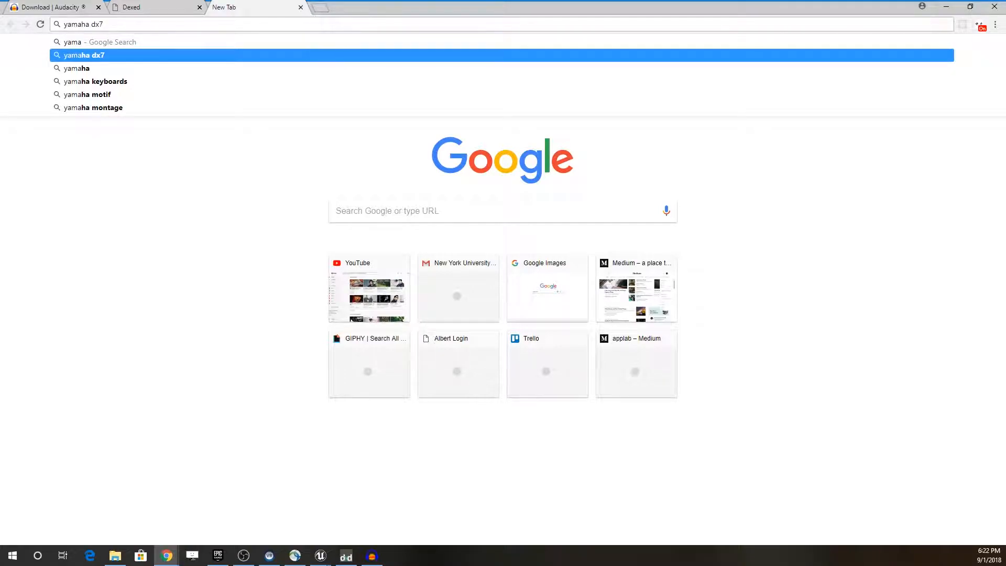
pyautogui.press('Return')
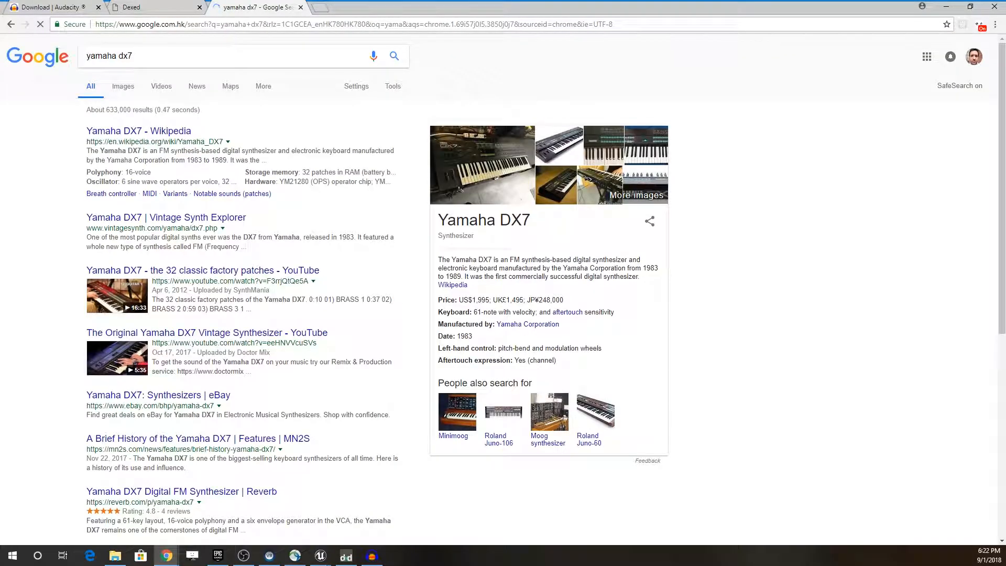
pyautogui.click(485, 168)
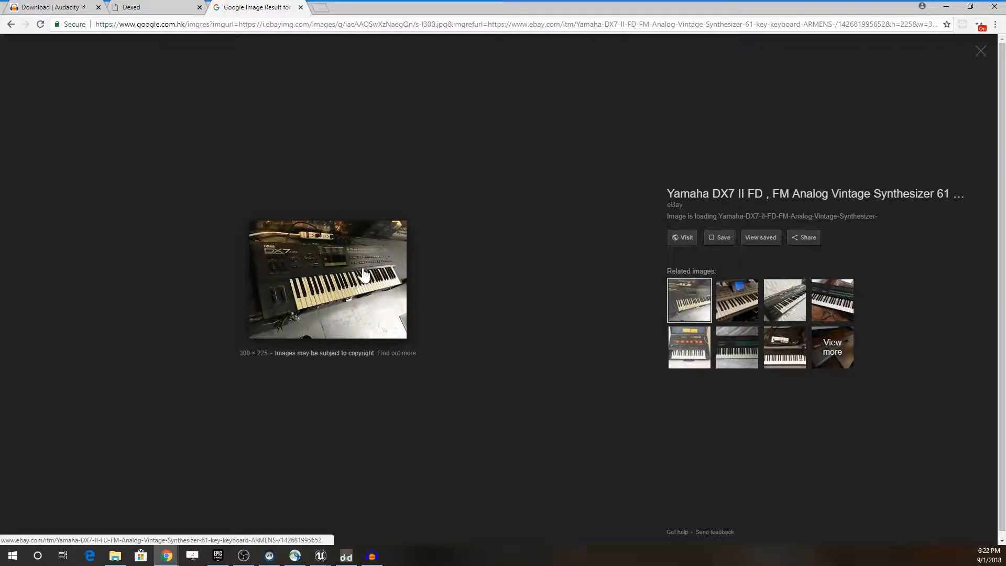
pyautogui.click(12, 24)
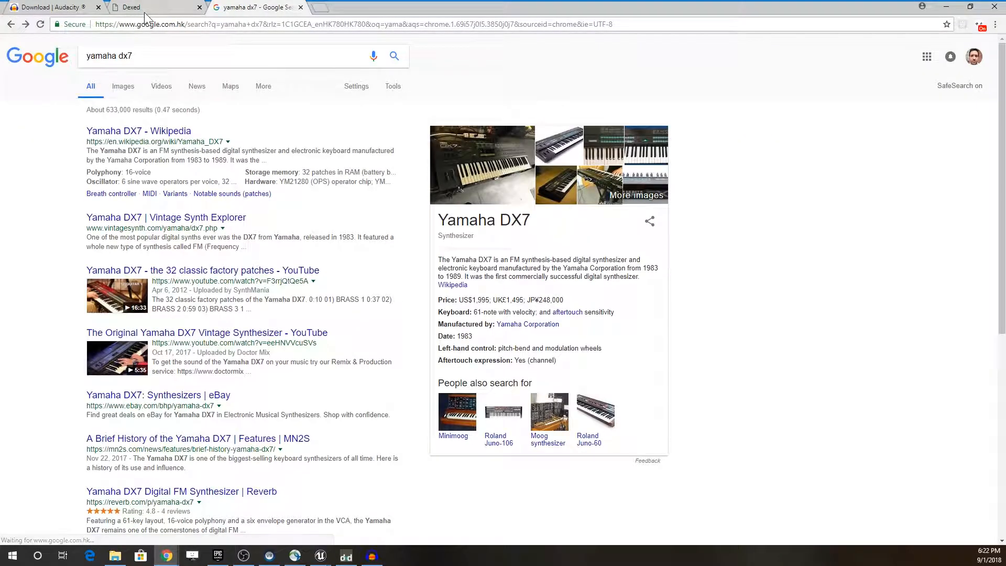
# Step: Play the video "The Original Yamaha DX7 Vintage Synthesizer" briefly, pause it, and return to the Dexed page
pyautogui.click(161, 87)
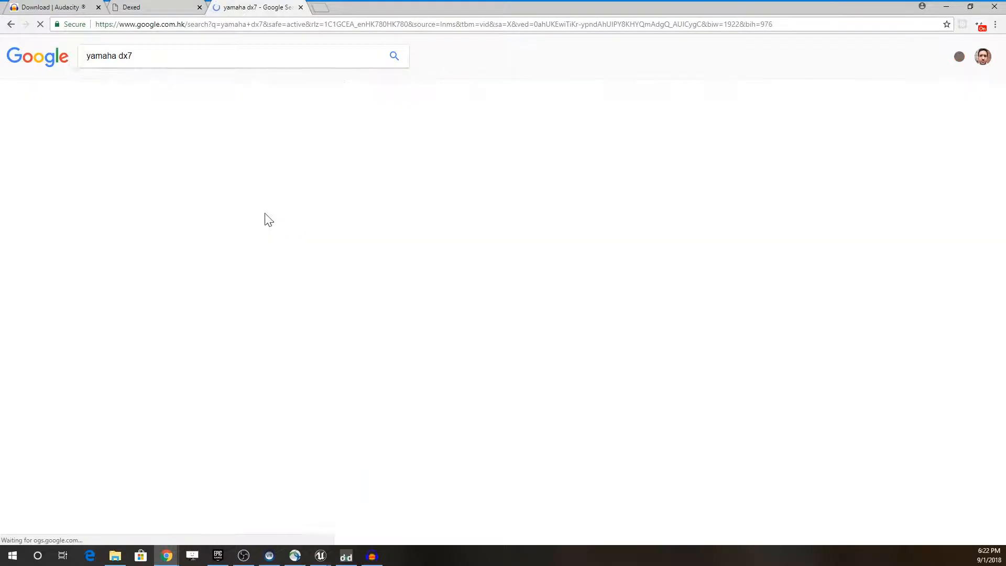
pyautogui.click(187, 132)
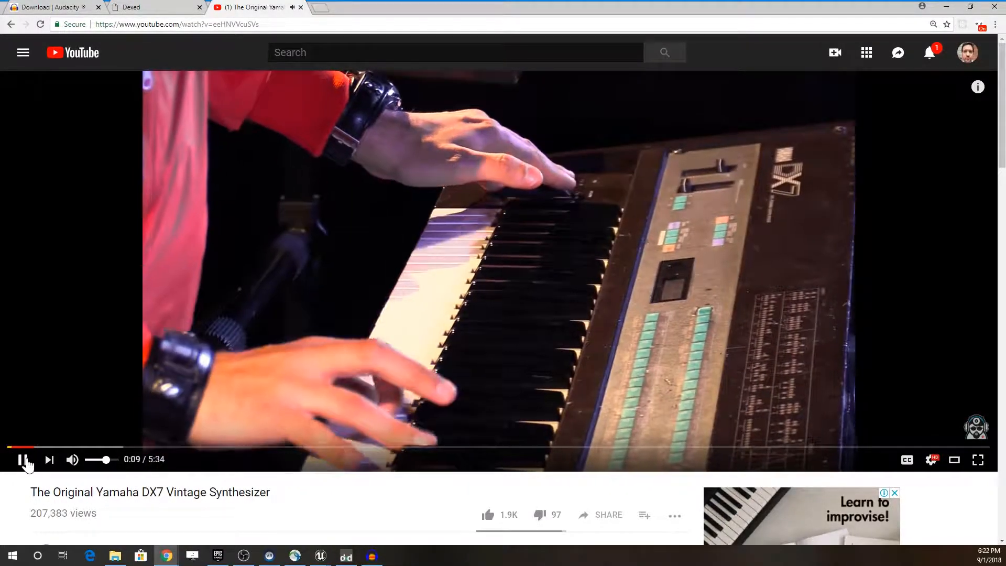
pyautogui.click(24, 460)
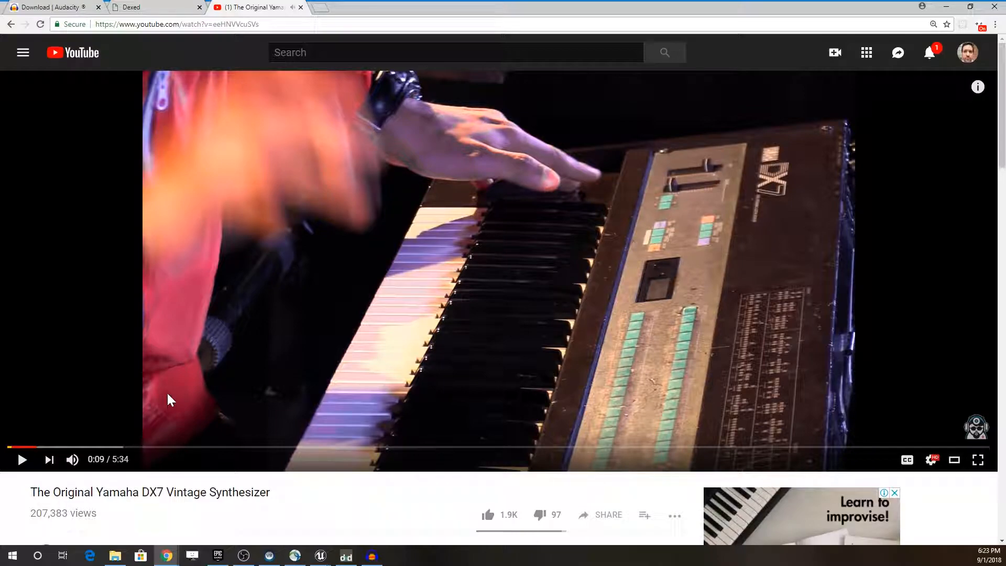
pyautogui.click(153, 11)
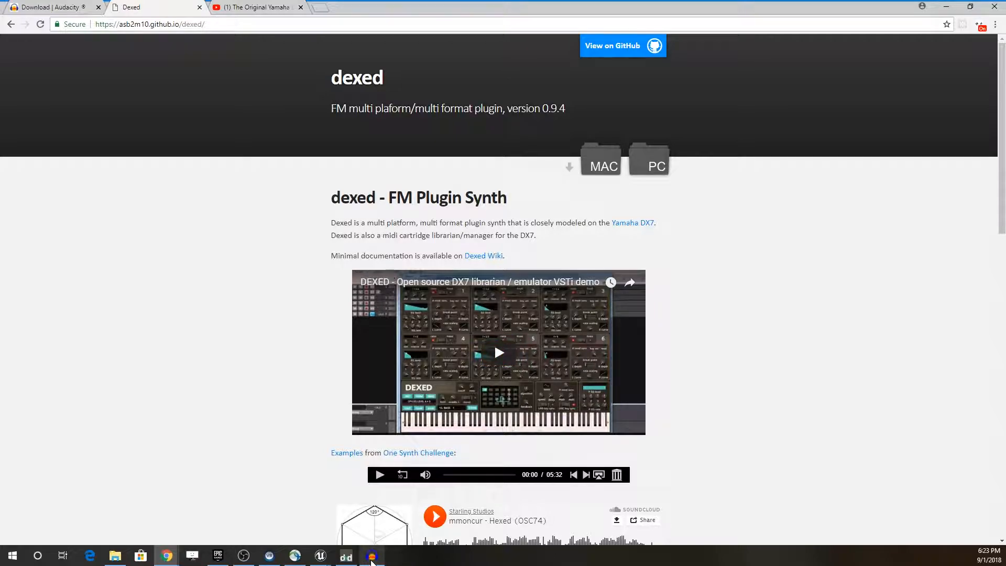
# Step: Switch to Audacity and remove the existing stereo audio track from the project
pyautogui.click(371, 559)
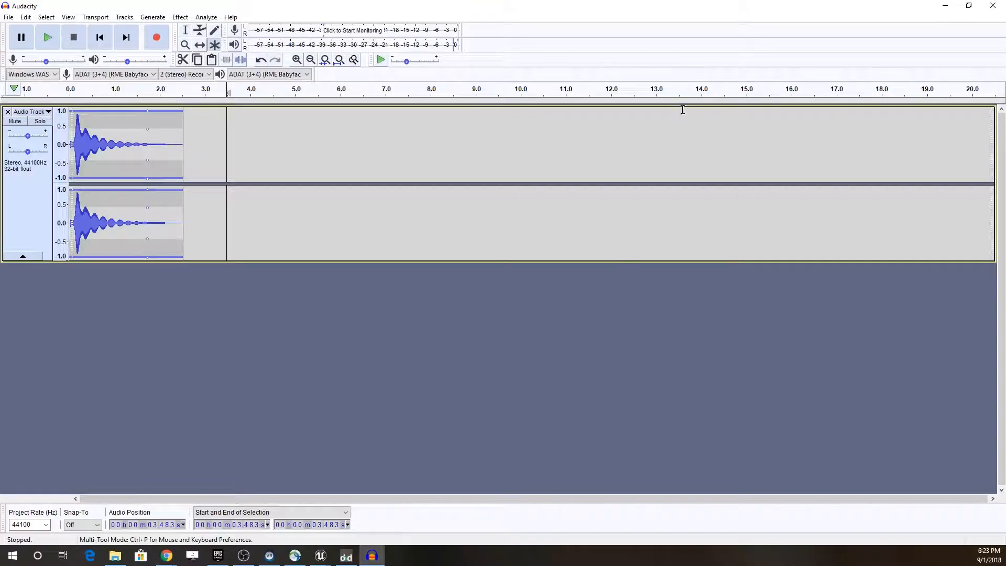
pyautogui.click(8, 111)
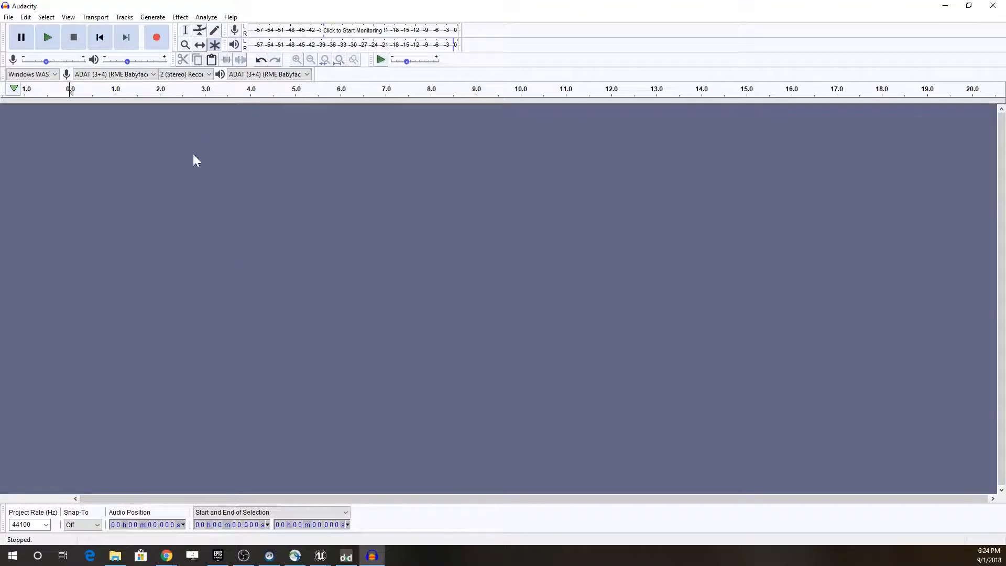
# Step: Search for "soundflower mac" in a new Chrome tab, view Softonic's Soundflower download page, and close the tab
pyautogui.moveTo(167, 553)
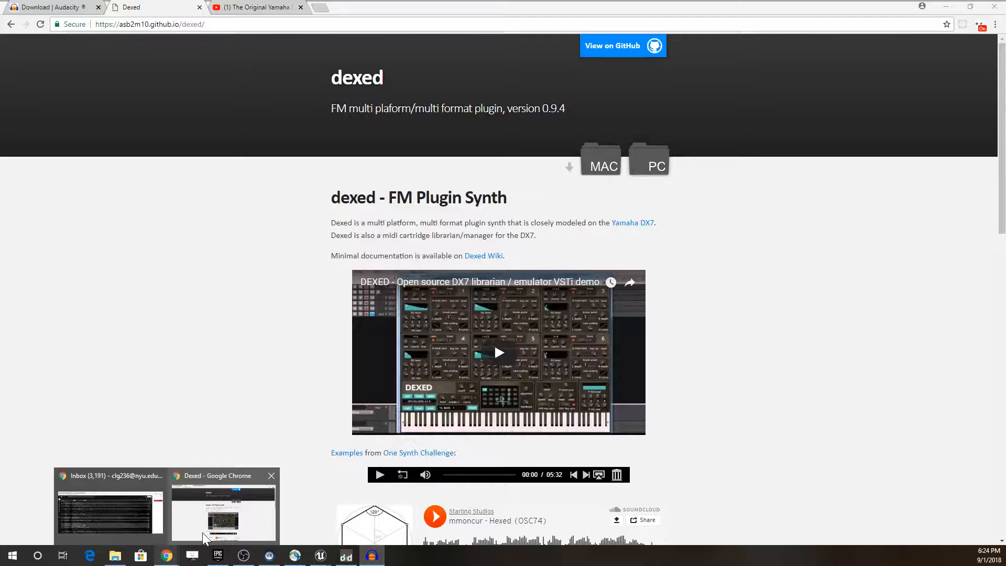
pyautogui.click(202, 533)
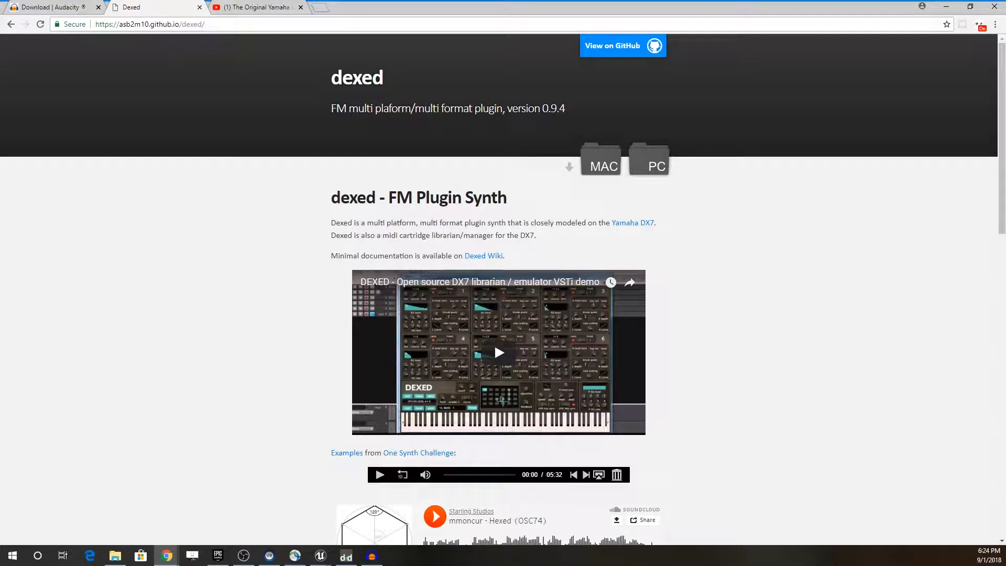
pyautogui.click(322, 8)
pyautogui.write('soundflower mac')
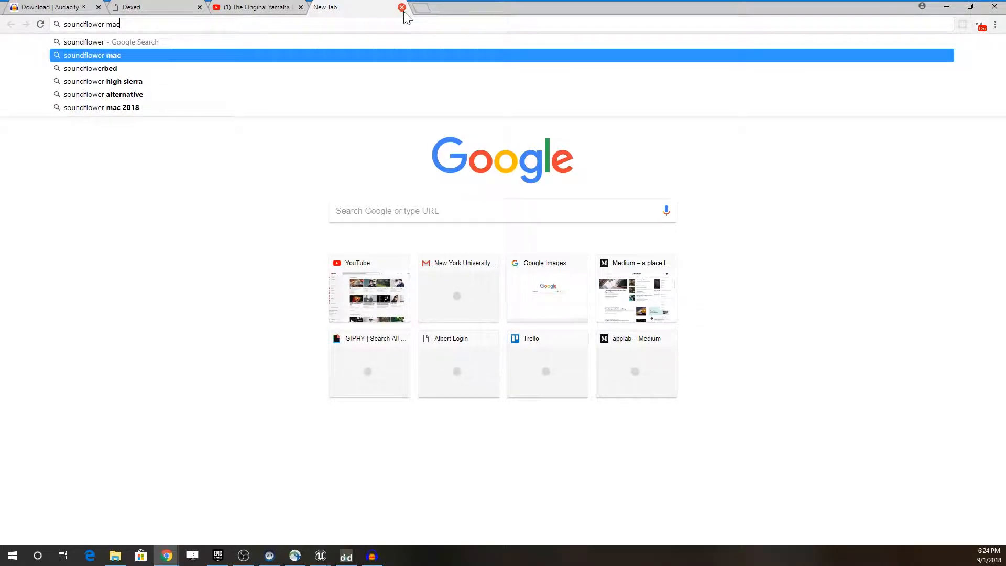
pyautogui.press('Return')
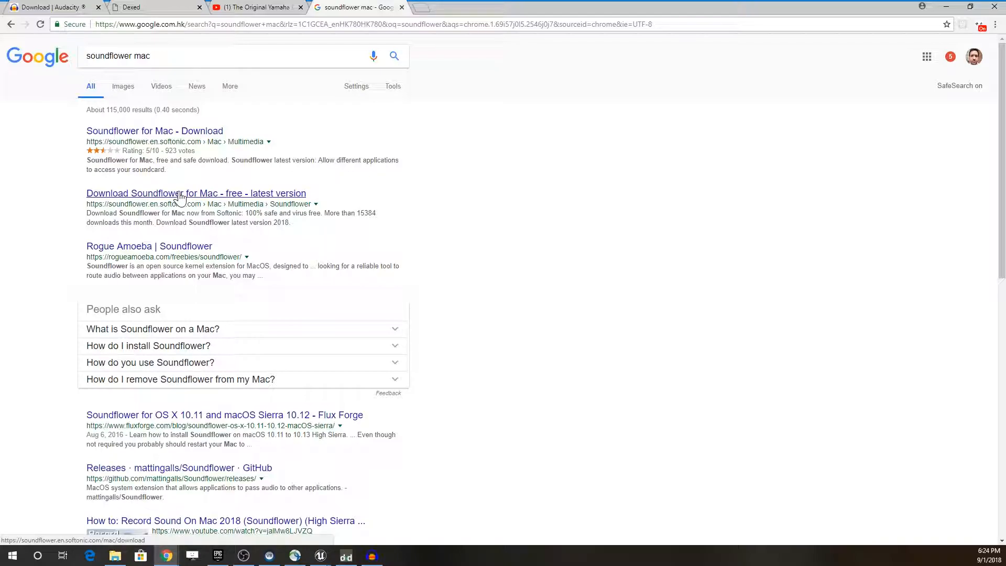
pyautogui.click(187, 137)
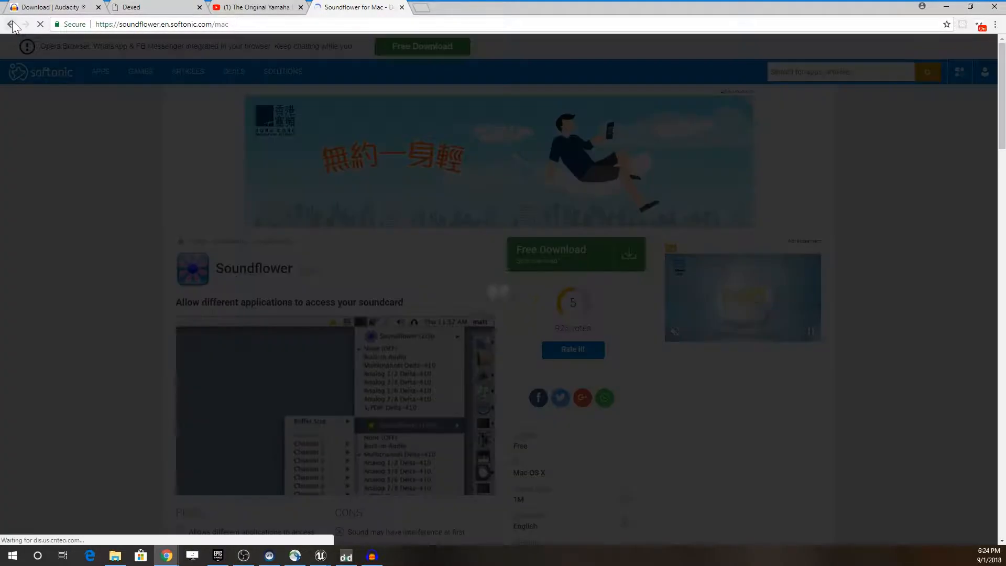
pyautogui.click(10, 24)
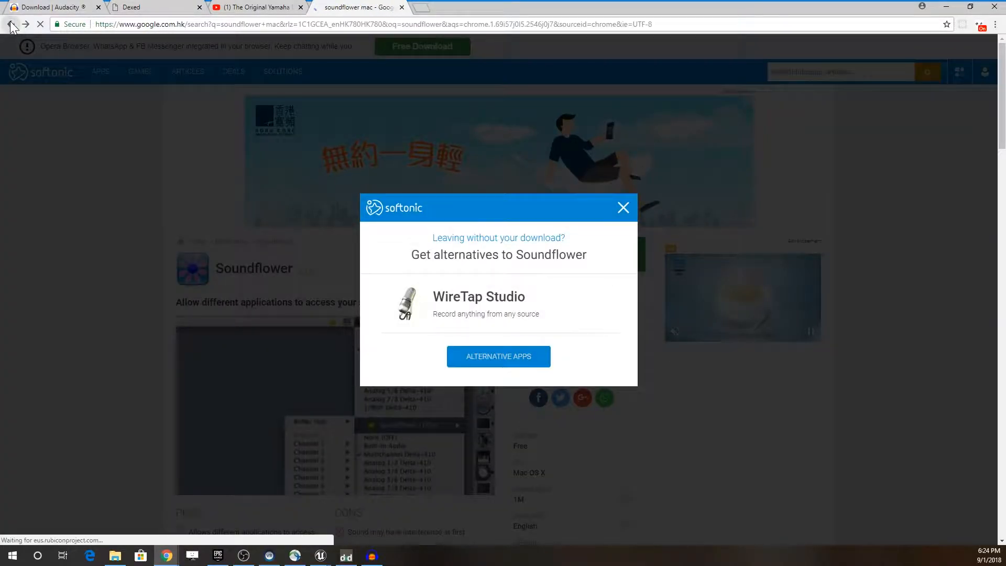
pyautogui.click(402, 7)
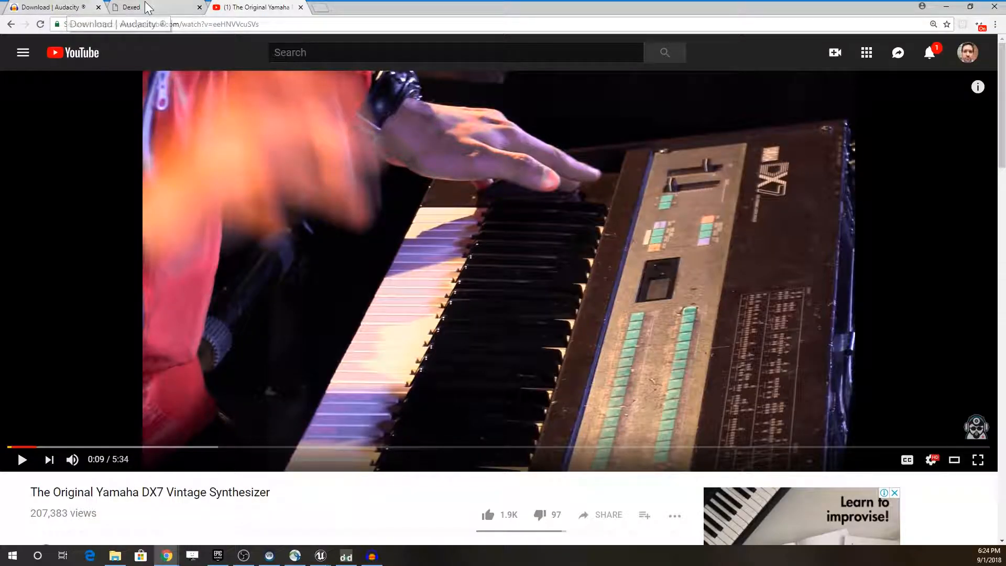
# Step: In Audacity, choose ADAT (3+4) (RME Babyface Pro) as the recording device with 2 (Stereo) recording channels
pyautogui.click(372, 556)
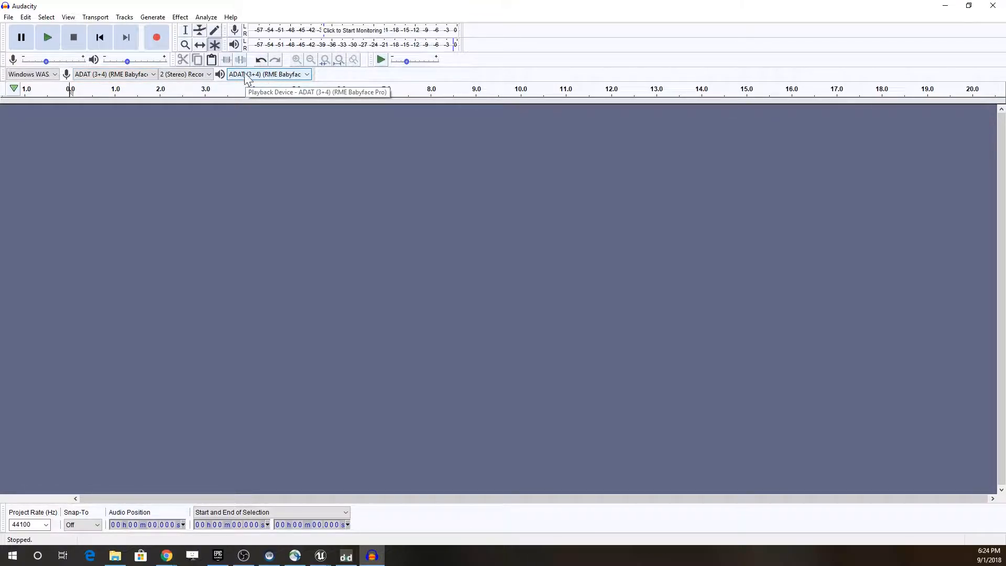
pyautogui.click(143, 74)
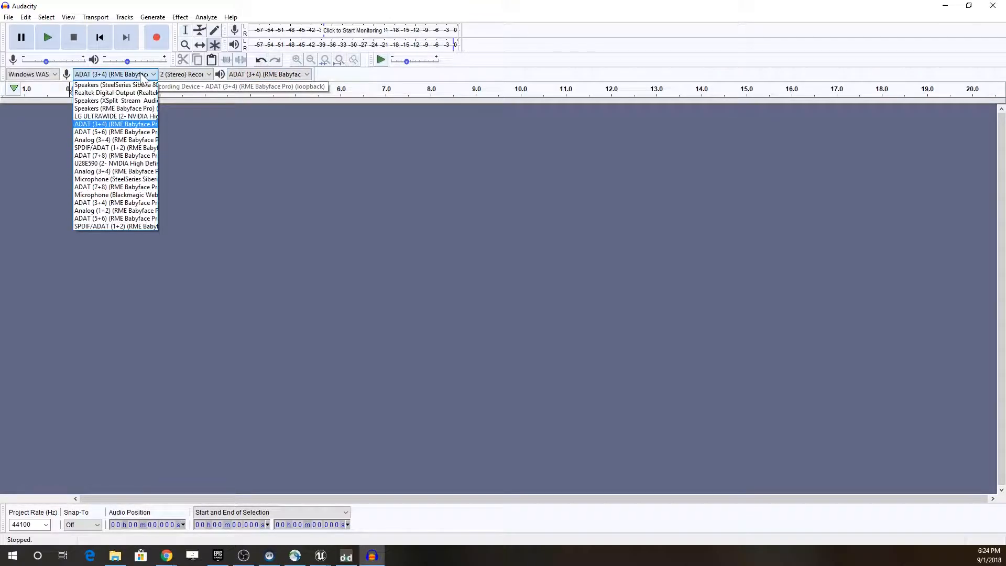
pyautogui.click(139, 124)
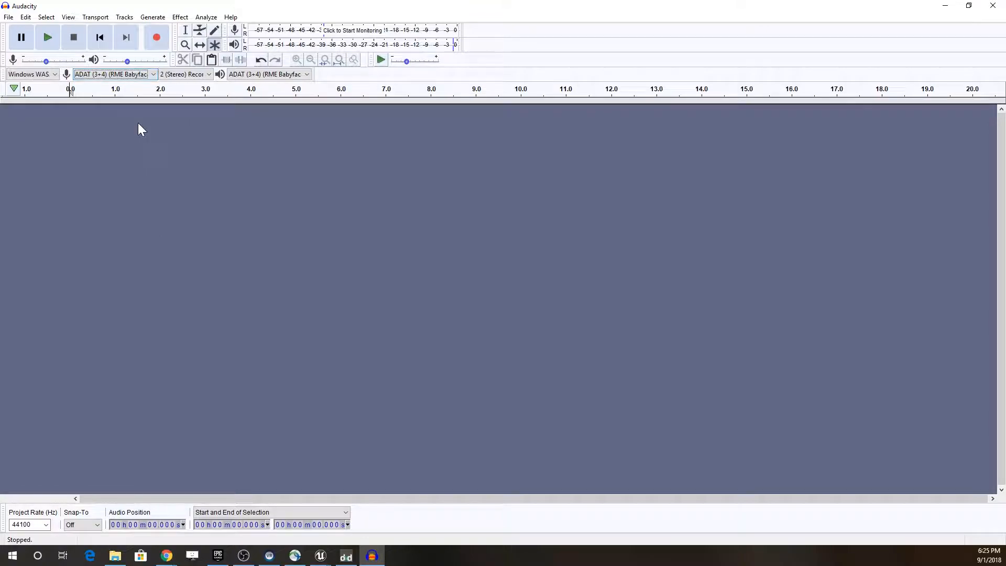
pyautogui.click(205, 77)
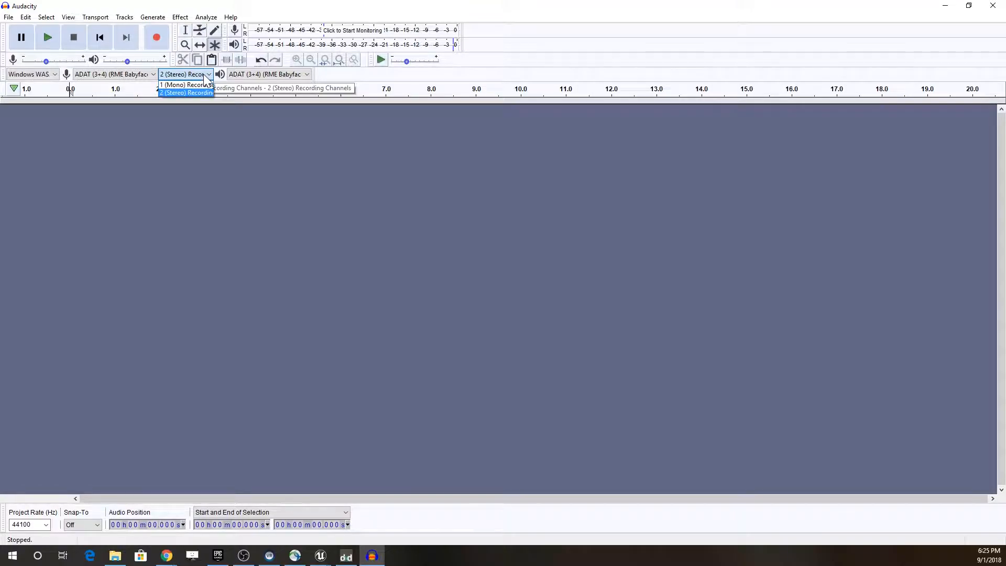
pyautogui.click(190, 92)
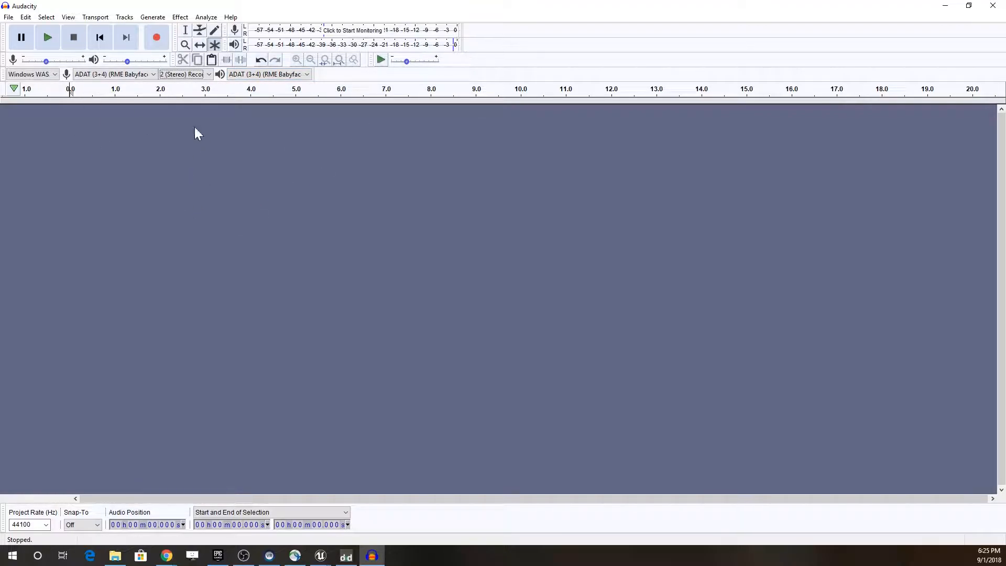
# Step: Bring up the Dexed synth, reposition its window over Audacity, and return to the Audacity window
pyautogui.click(350, 559)
pyautogui.moveTo(641, 130); pyautogui.dragTo(628, 123)
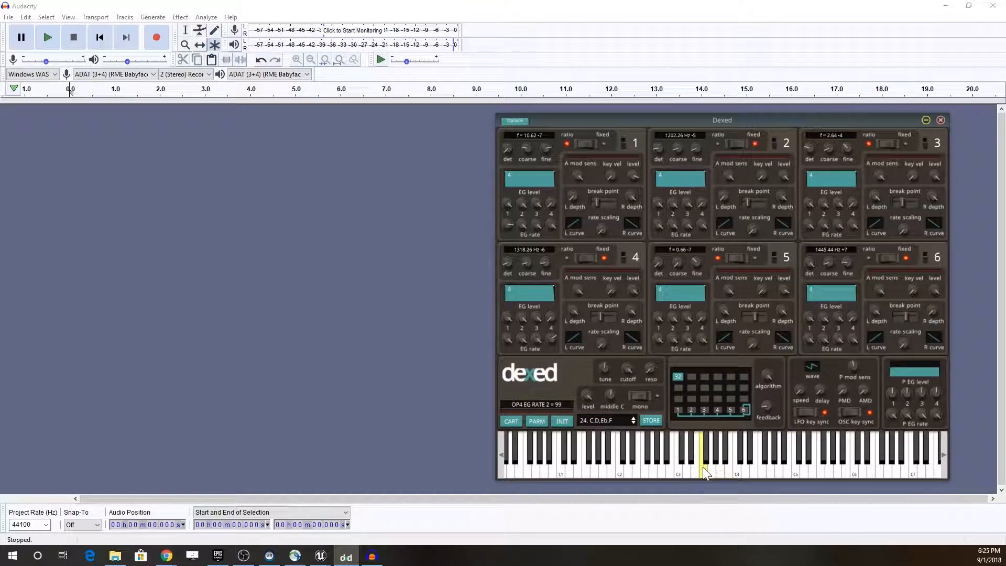
pyautogui.click(138, 7)
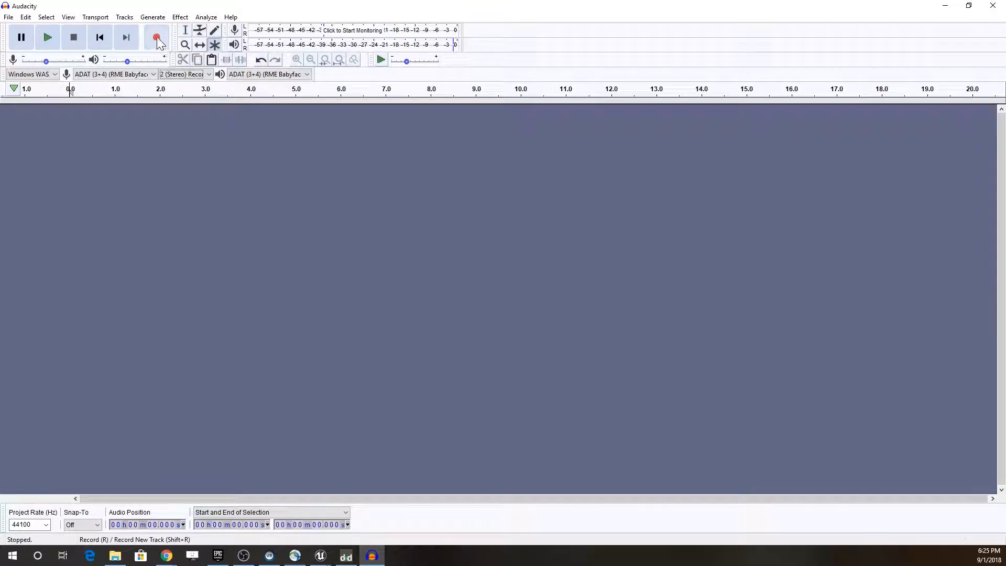
# Step: Record a Dexed synth note onto a new stereo track in Audacity and stop the recording
pyautogui.click(156, 36)
pyautogui.click(346, 555)
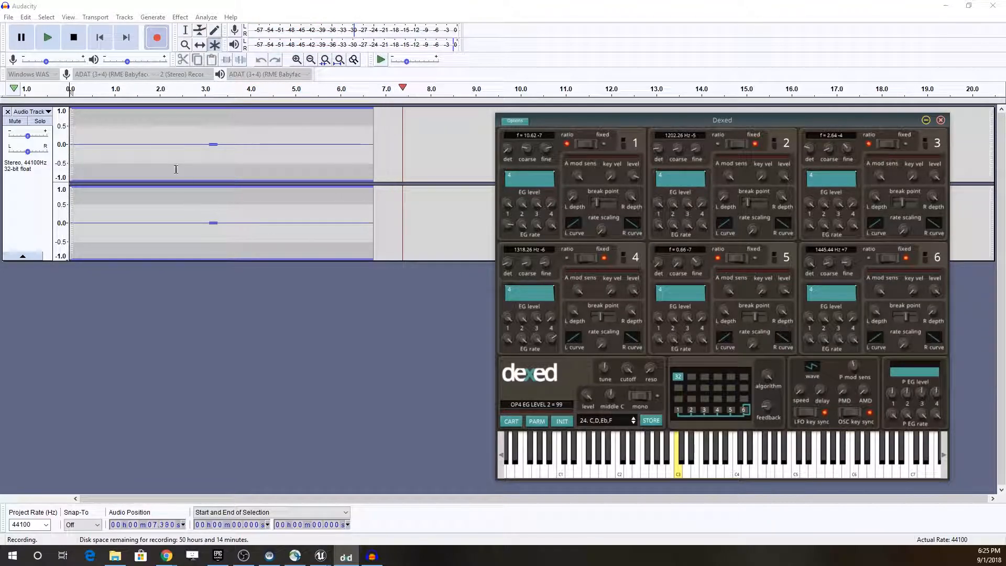
pyautogui.click(74, 38)
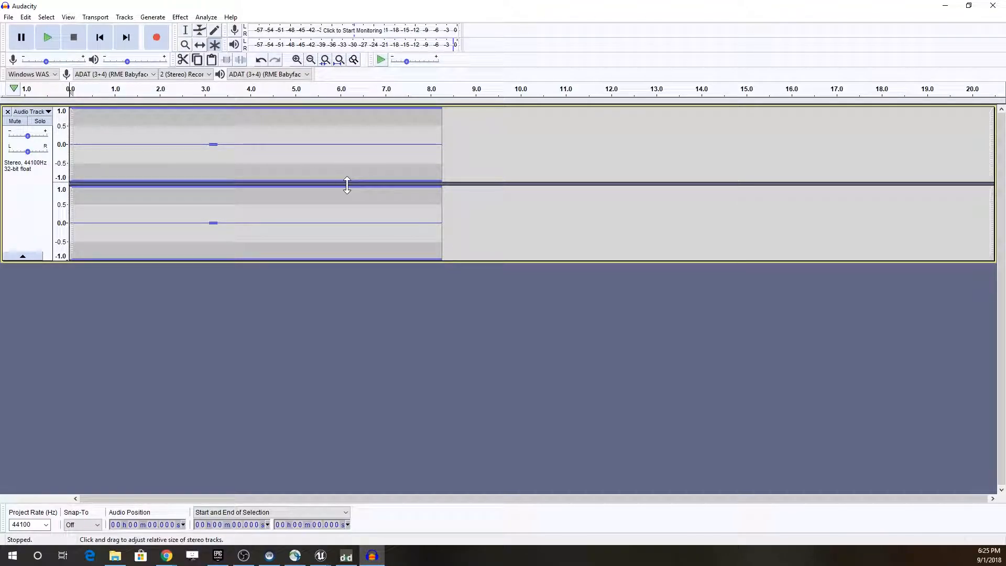
# Step: Record a second take of several Dexed notes at the end of the same track
pyautogui.click(157, 37)
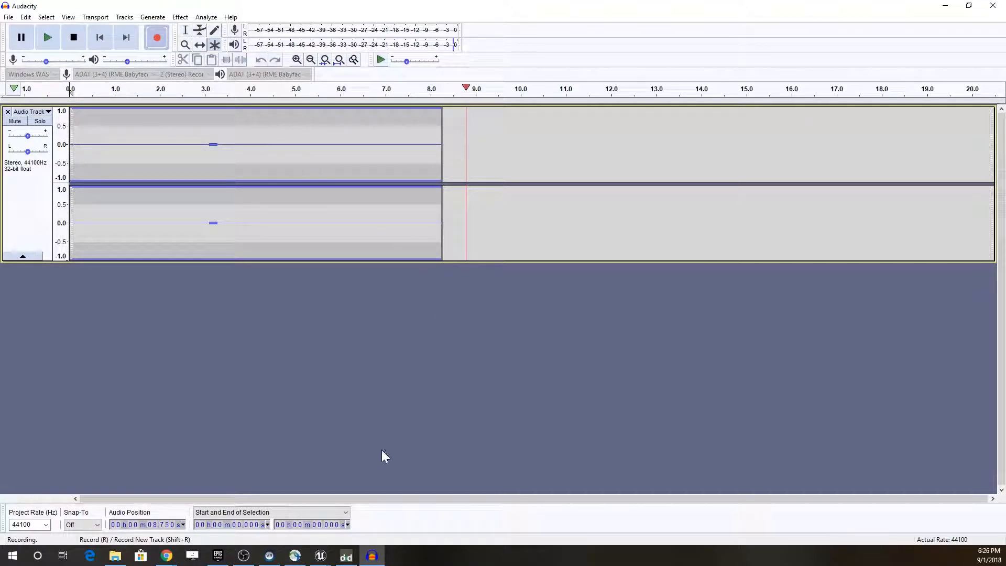
pyautogui.click(346, 557)
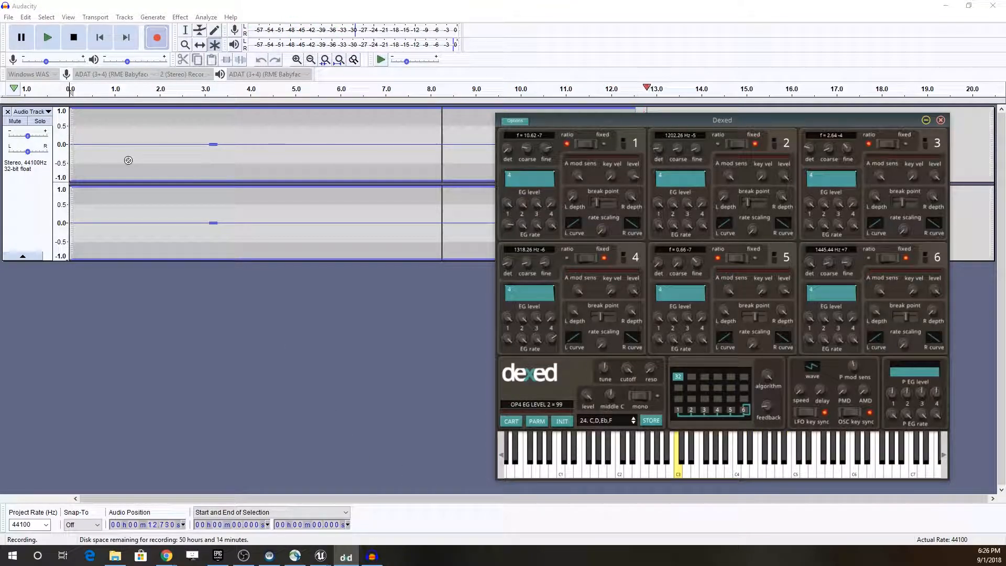
pyautogui.click(73, 37)
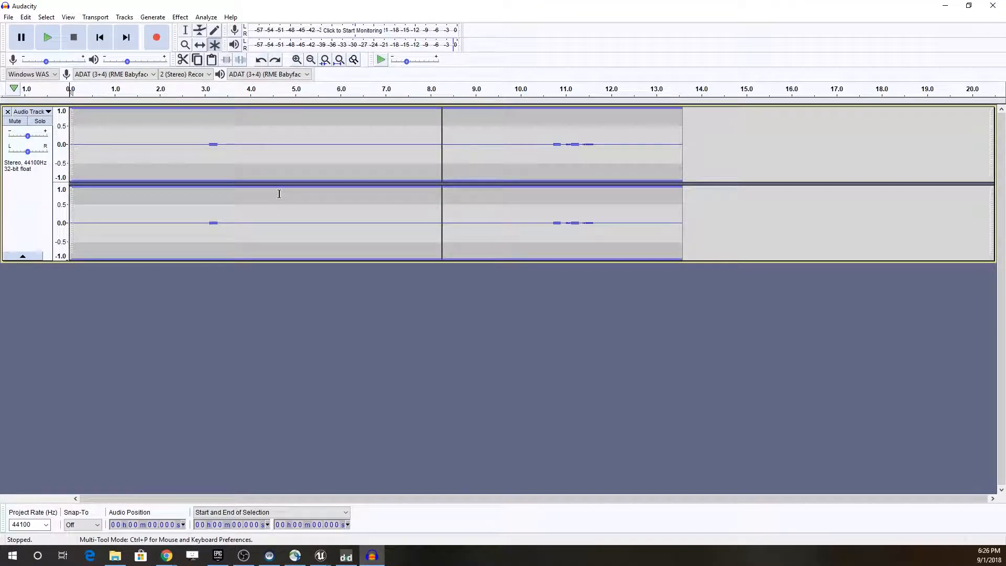
# Step: Delete the audio after the first Dexed note and most of the silence before it, leaving a clip of about 0.31 s
pyautogui.moveTo(248, 167); pyautogui.dragTo(714, 173)
pyautogui.press('Delete')
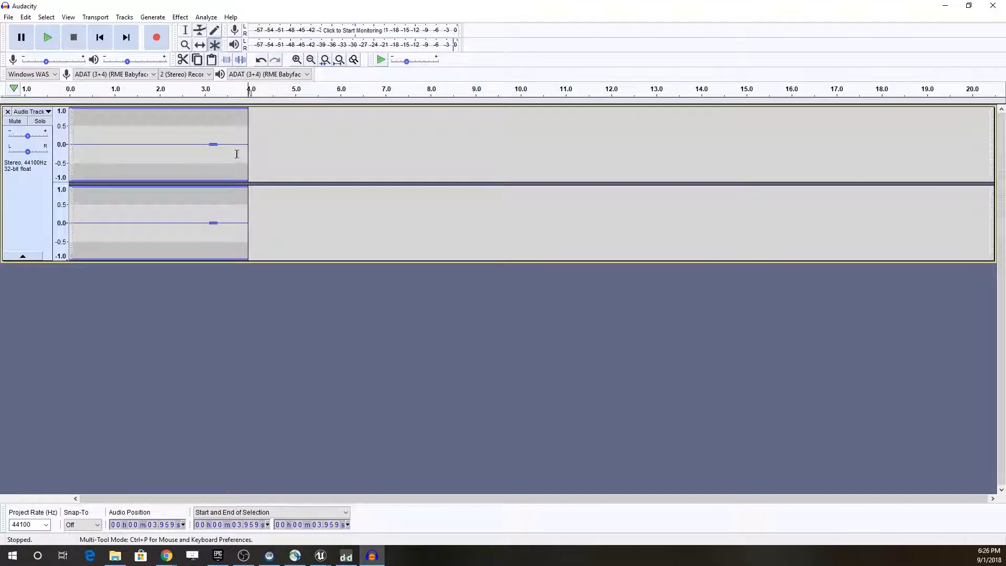
pyautogui.moveTo(207, 151); pyautogui.dragTo(137, 157)
pyautogui.press('Delete')
pyautogui.press('Delete')
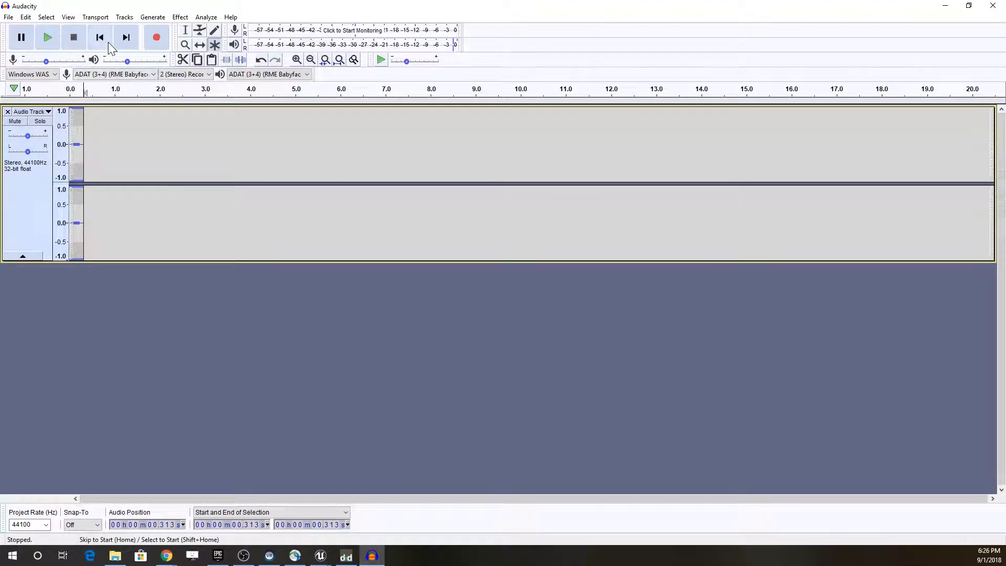
# Step: Trim the remaining silence from both ends of the Dexed note, leaving a clip of about 0.18 s
pyautogui.click(296, 60)
pyautogui.click(296, 60)
pyautogui.click(297, 60)
pyautogui.click(297, 60)
pyautogui.click(297, 60)
pyautogui.click(297, 60)
pyautogui.click(297, 60)
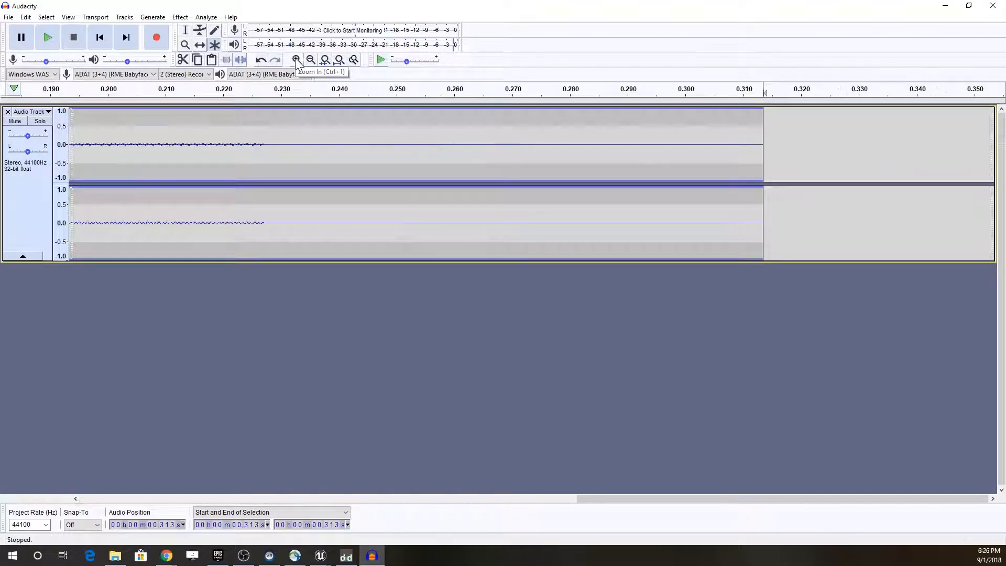
pyautogui.click(311, 60)
pyautogui.click(311, 60)
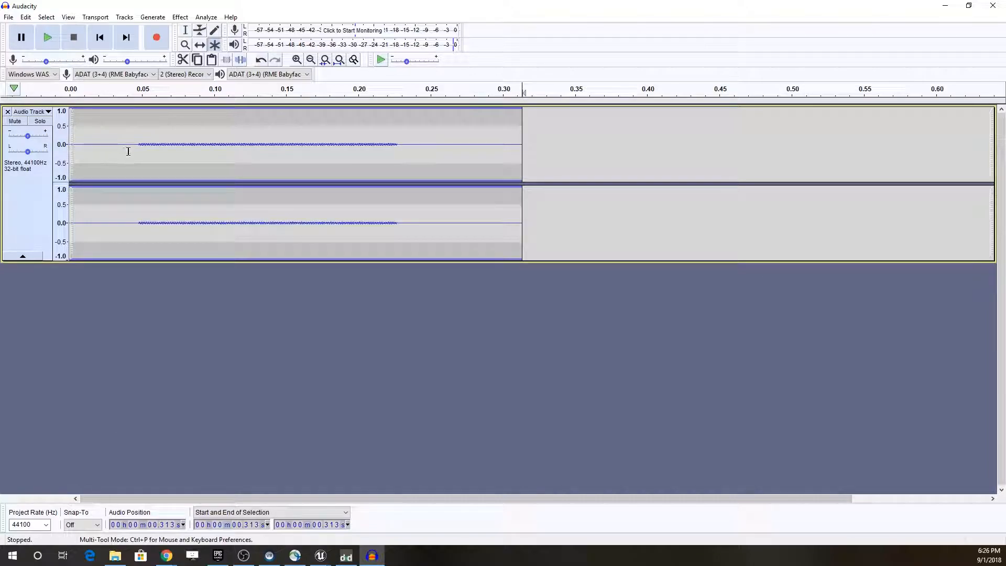
pyautogui.moveTo(135, 151); pyautogui.dragTo(47, 153)
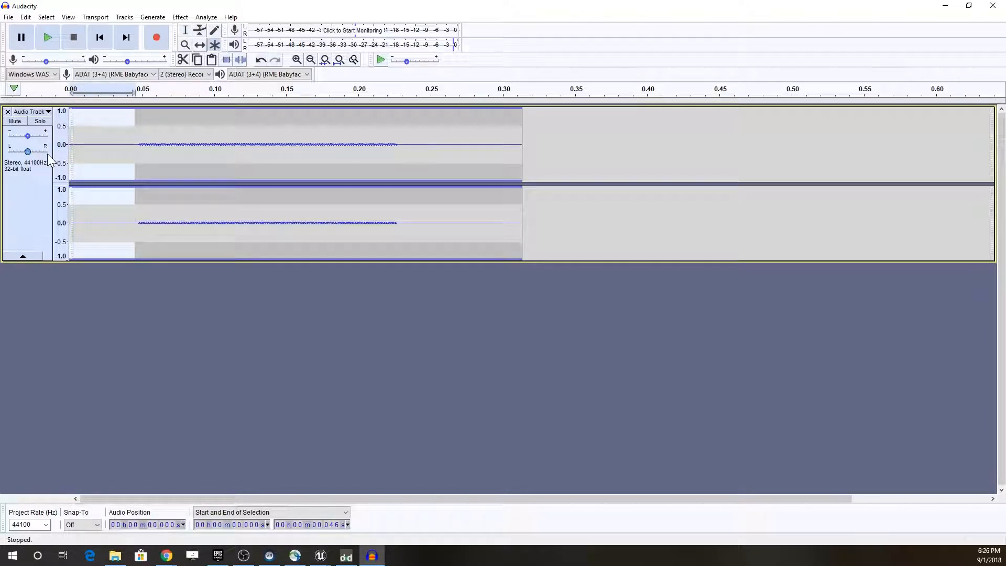
pyautogui.press('Delete')
pyautogui.moveTo(336, 146); pyautogui.dragTo(467, 152)
pyautogui.press('Delete')
pyautogui.moveTo(333, 147); pyautogui.dragTo(342, 147)
pyautogui.press('Delete')
# Step: Normalize the entire clip to a maximum amplitude of -1.0 dB with DC offset removal
pyautogui.doubleClick(171, 167)
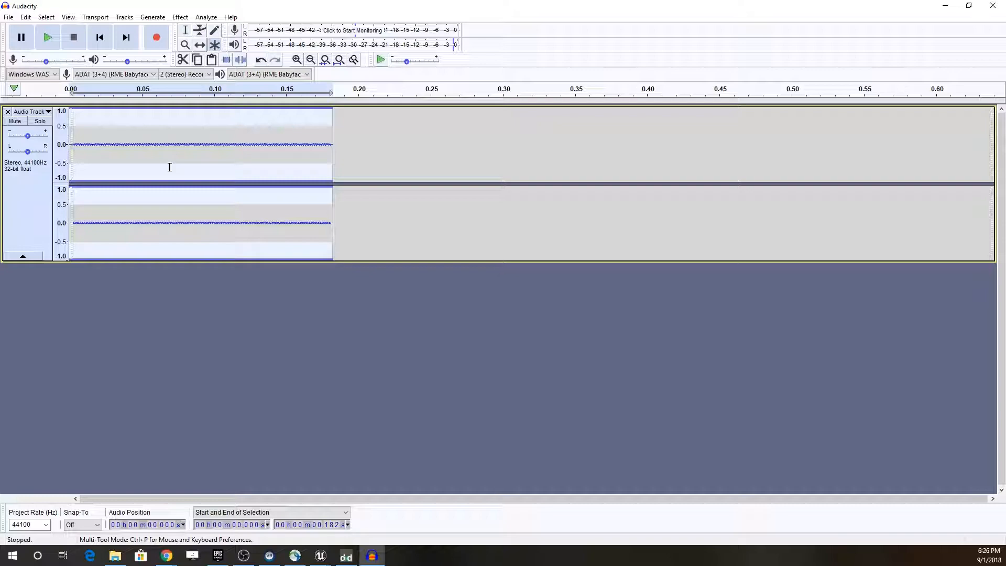
pyautogui.click(182, 19)
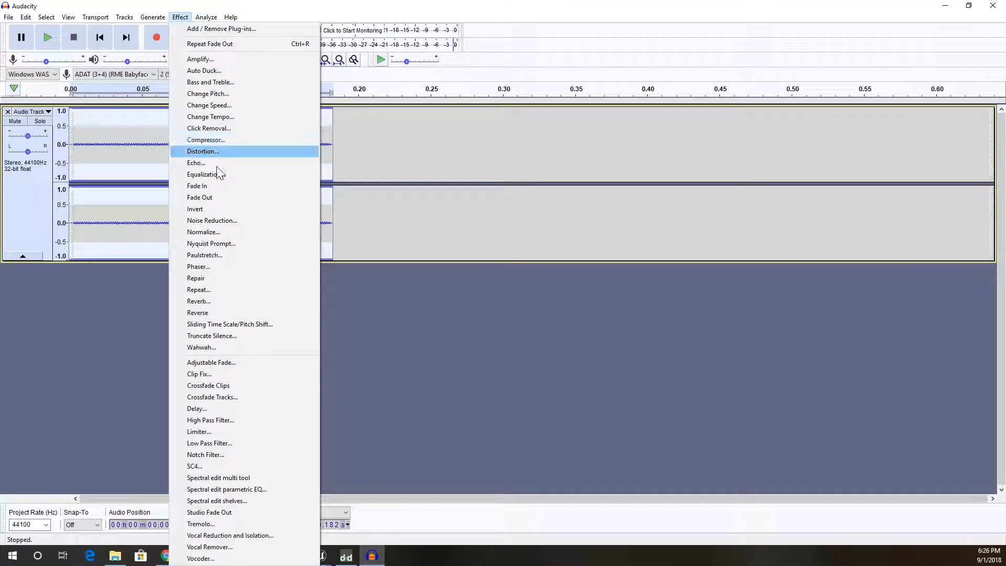
pyautogui.click(214, 232)
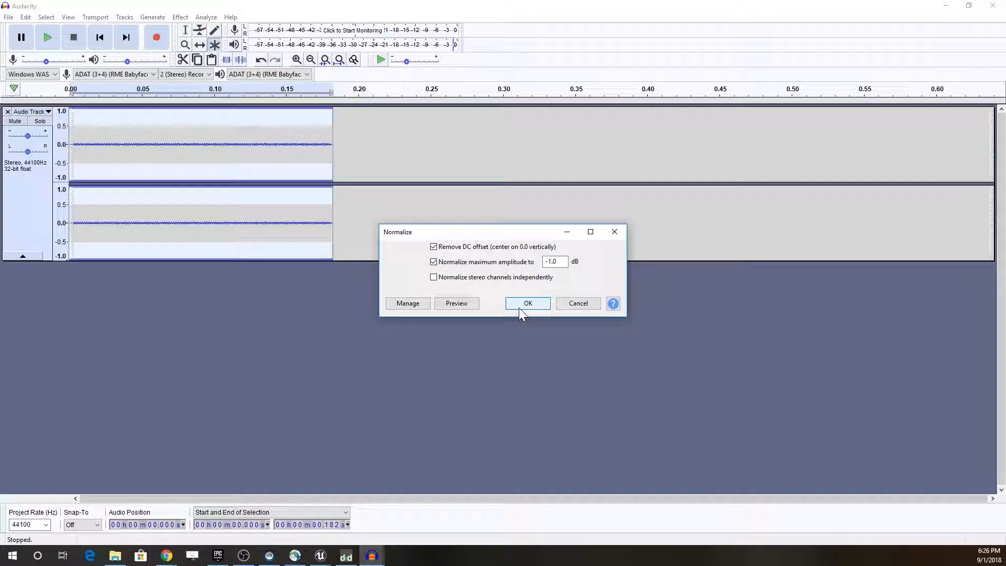
pyautogui.click(519, 307)
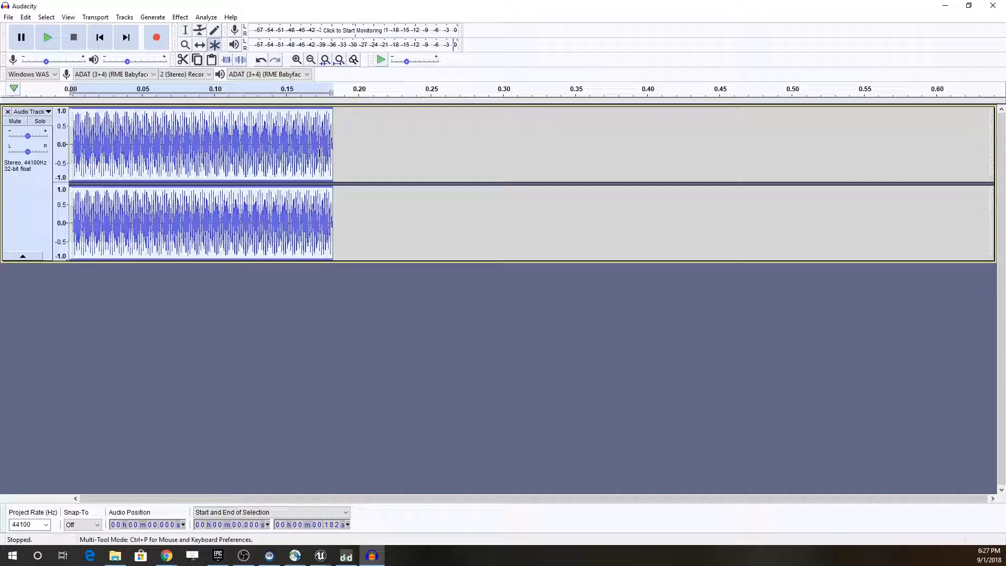
# Step: Begin a WAV export and delete the existing UI-hover file from the Audio folder
pyautogui.click(8, 17)
pyautogui.moveTo(42, 105)
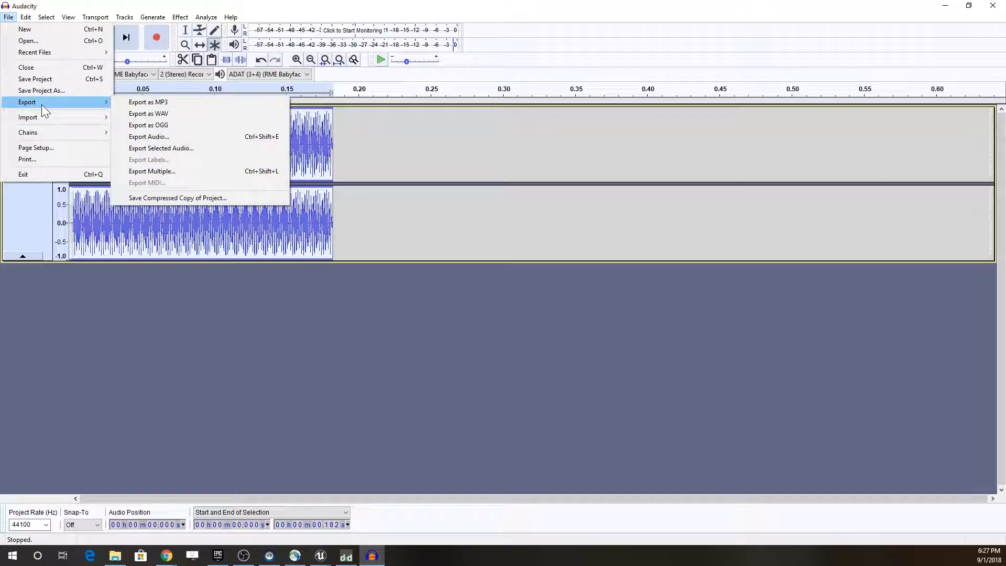
pyautogui.click(153, 115)
pyautogui.click(86, 78)
pyautogui.rightClick(86, 76)
pyautogui.click(121, 256)
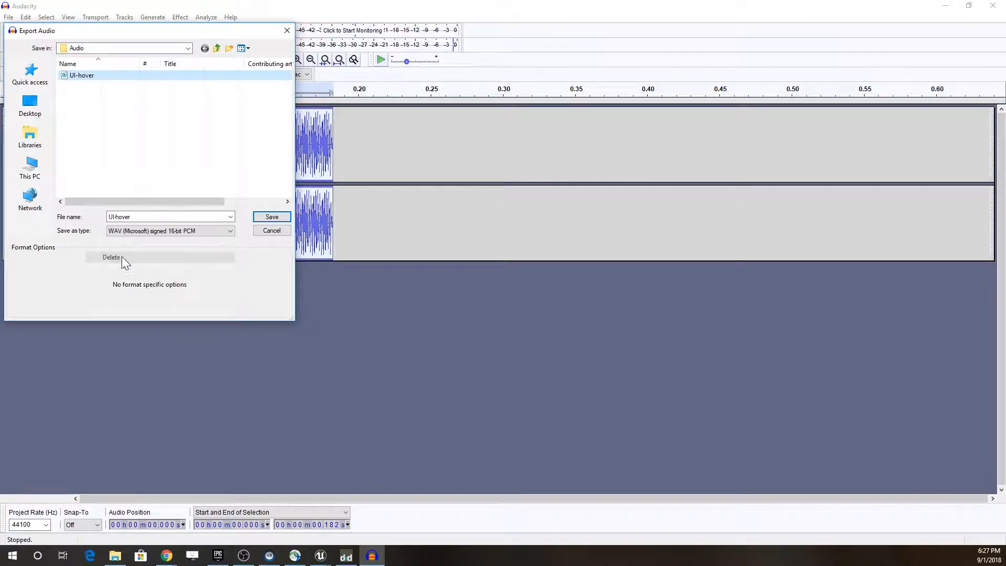
# Step: Export the clip as ui-hover in 16-bit PCM WAV format to the Taco Treasures Audio folder, with empty metadata tags
pyautogui.click(217, 49)
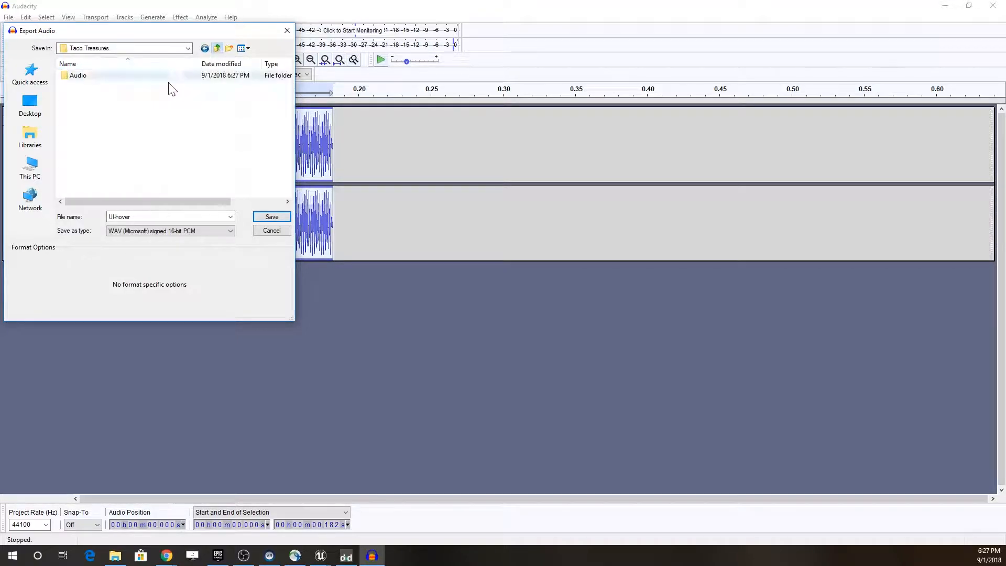
pyautogui.doubleClick(83, 77)
pyautogui.click(158, 216)
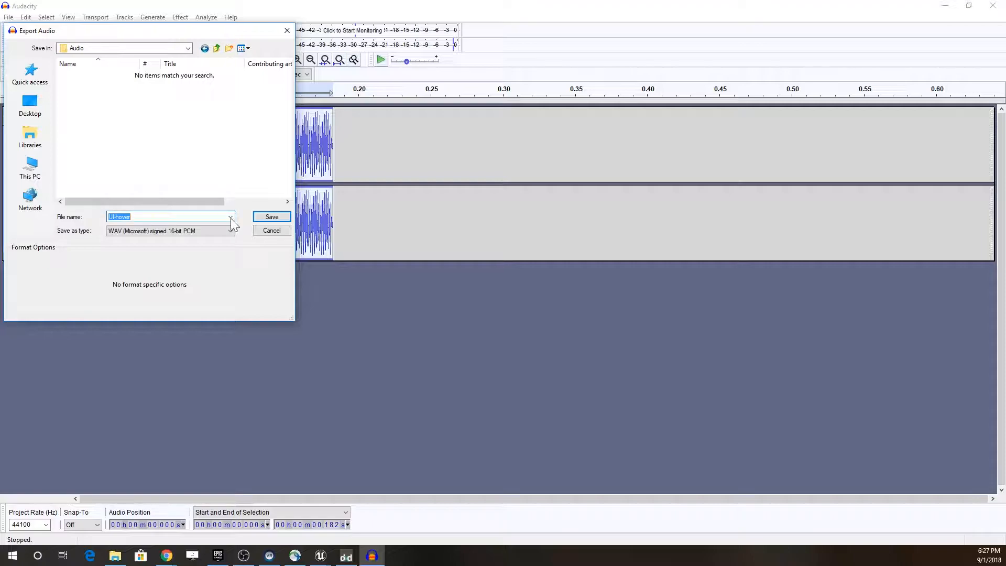
pyautogui.write('ui-')
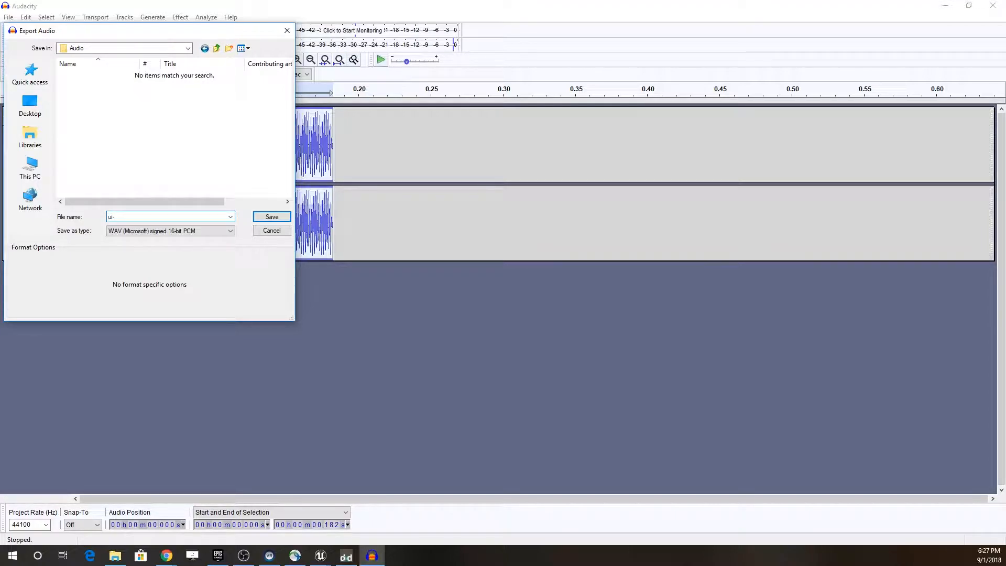
pyautogui.write('hover')
pyautogui.click(272, 217)
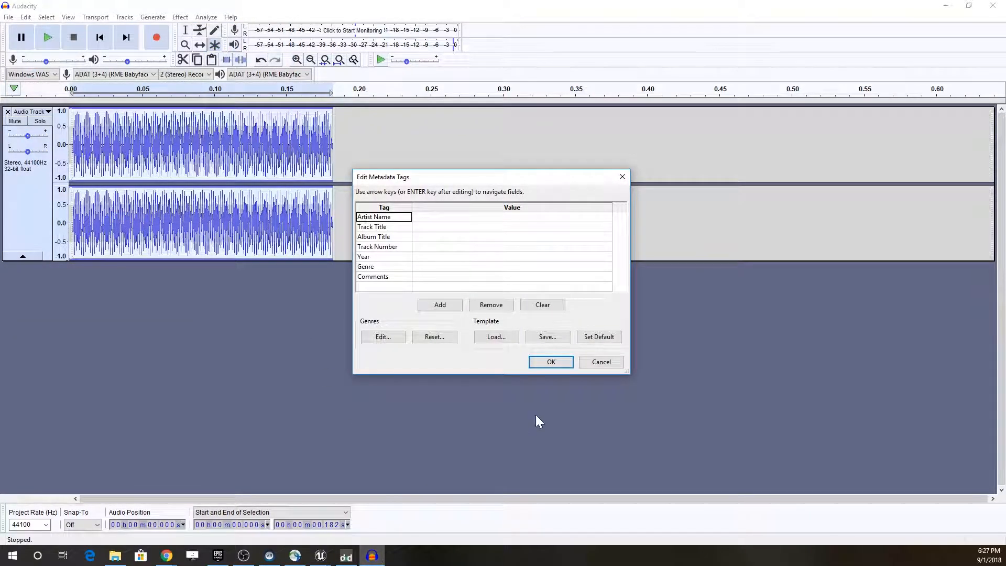
pyautogui.click(545, 367)
# Step: Switch to the TacoTreasure2 project in Unreal Editor, play the level to examine the main menu buttons, and stop it
pyautogui.moveTo(320, 556)
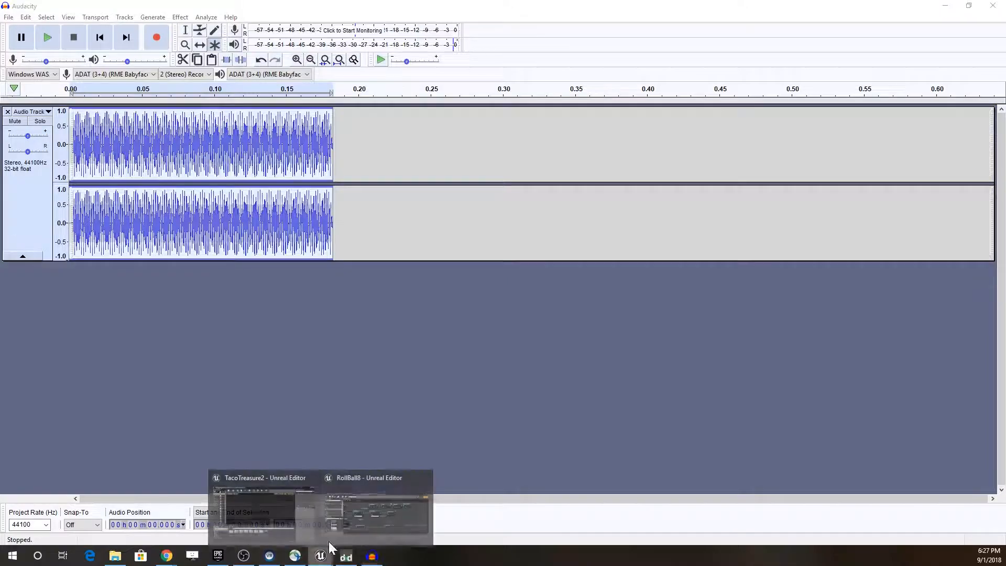
pyautogui.click(267, 511)
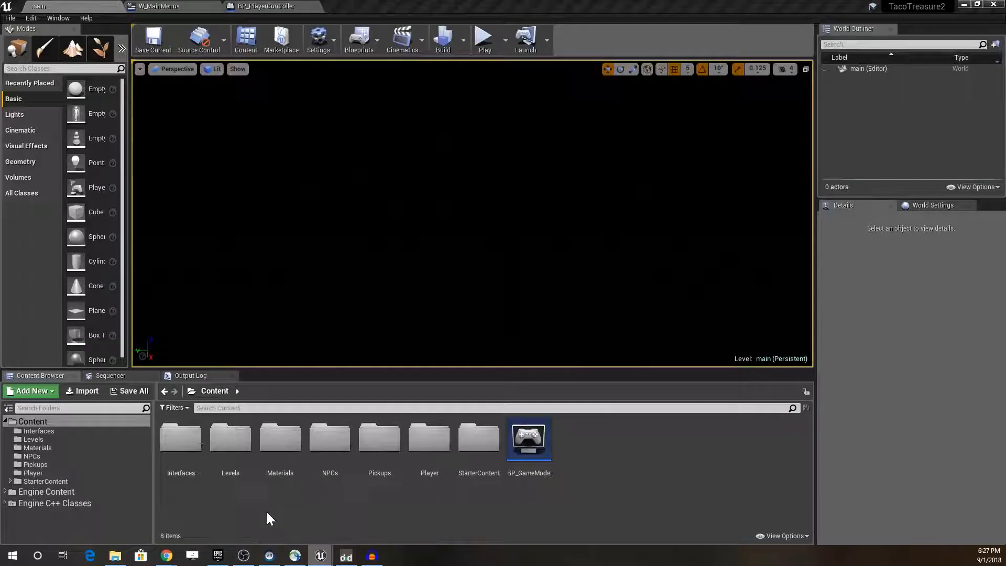
pyautogui.click(483, 42)
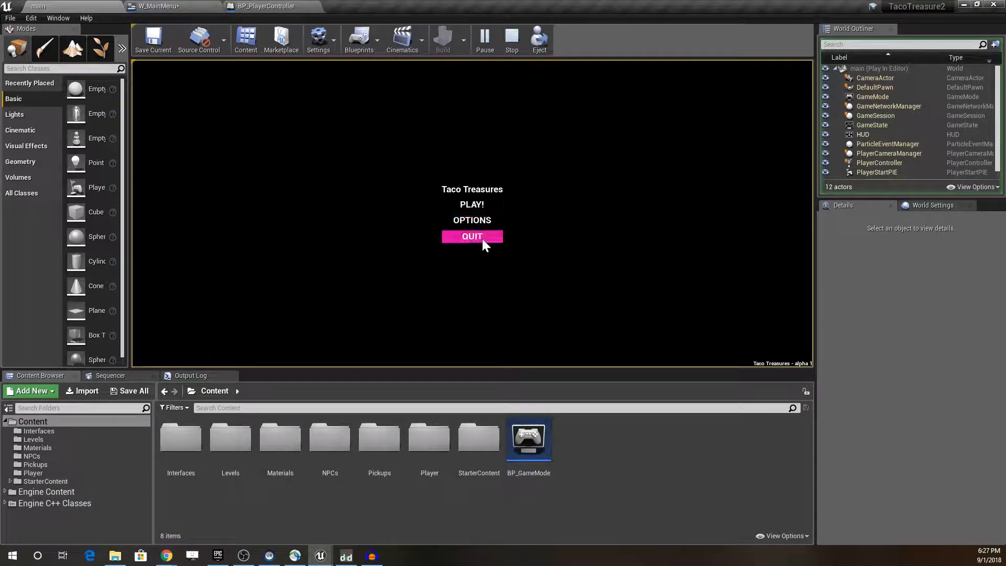
pyautogui.click(504, 42)
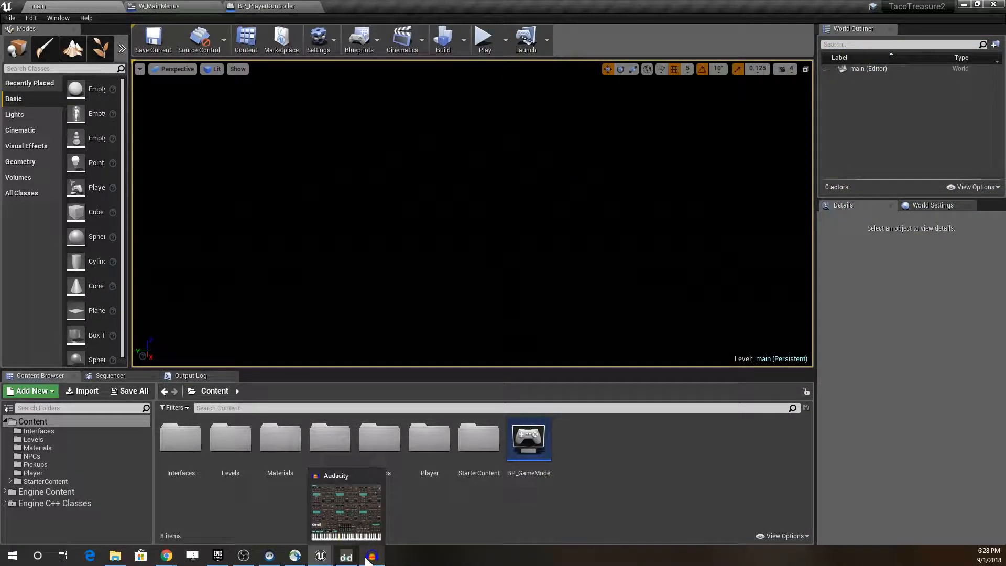
pyautogui.moveTo(370, 558)
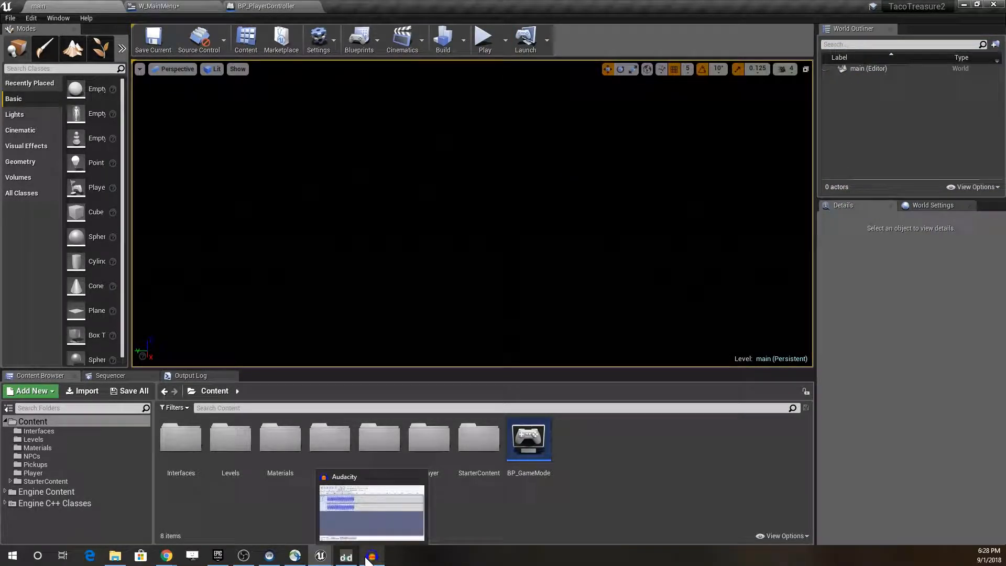
# Step: Create a new folder named Audio under Content
pyautogui.rightClick(34, 420)
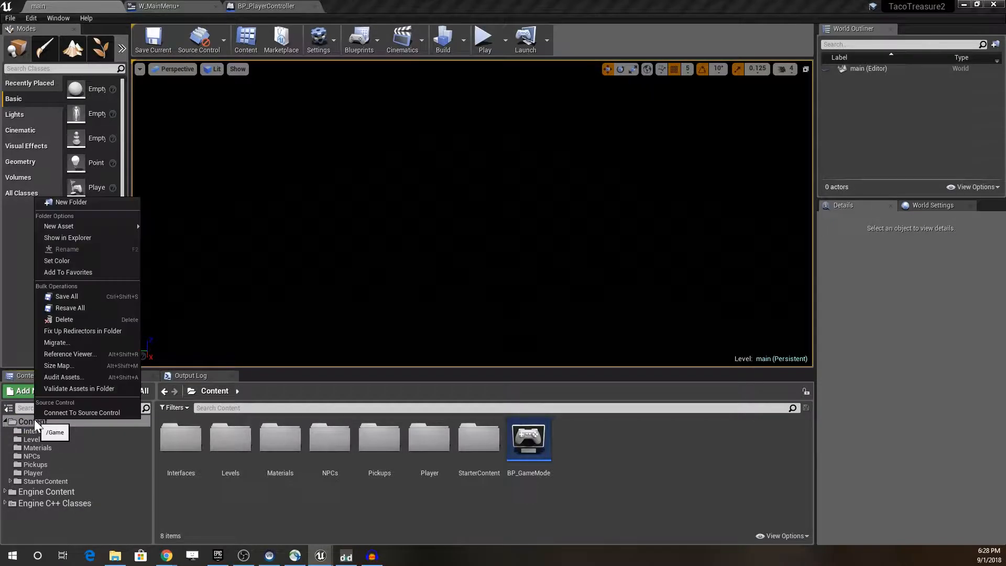
pyautogui.click(79, 203)
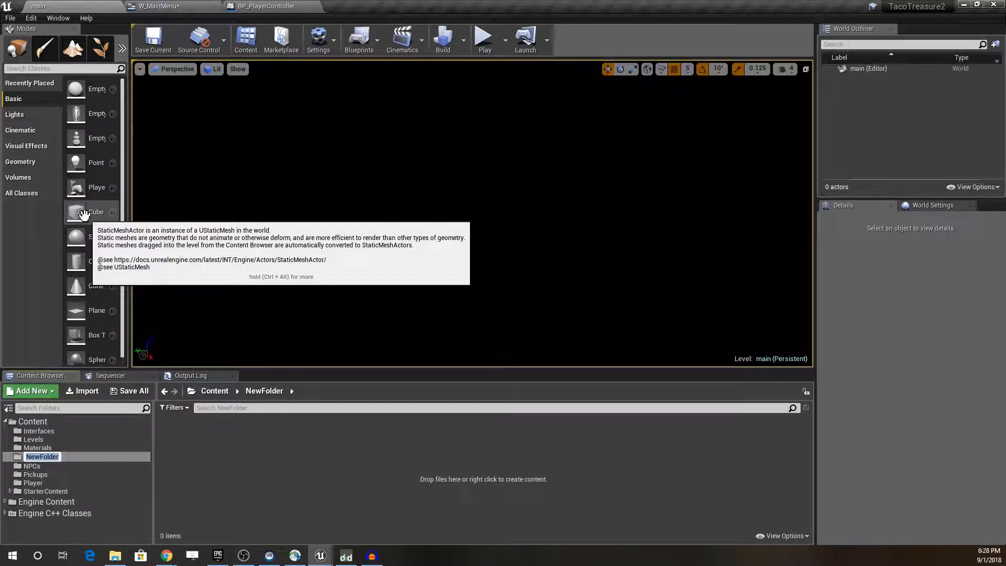
pyautogui.write('Audio')
pyautogui.press('Return')
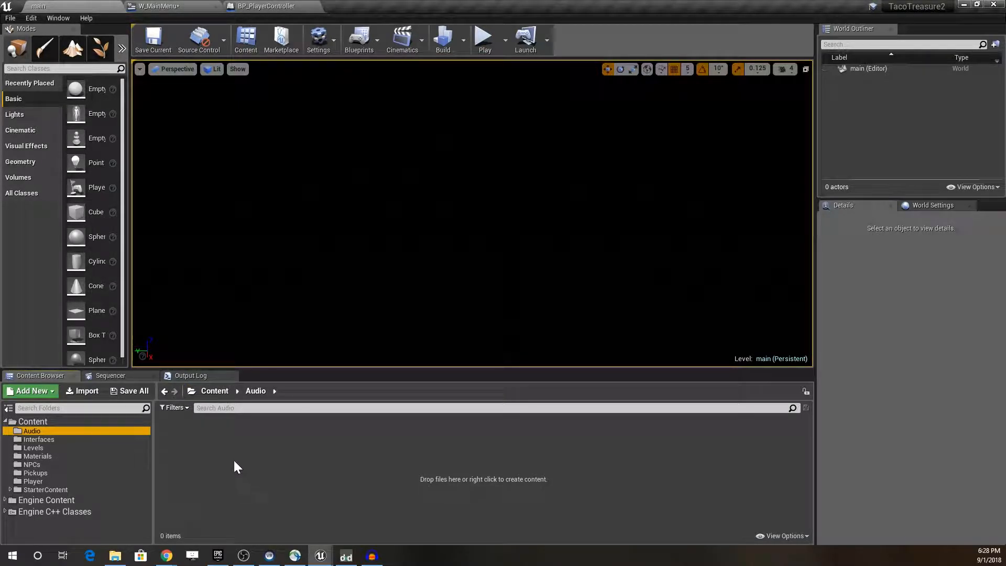
# Step: Import the ui-hover WAV file from the Taco Treasures Audio directory into the project's Audio folder
pyautogui.rightClick(219, 449)
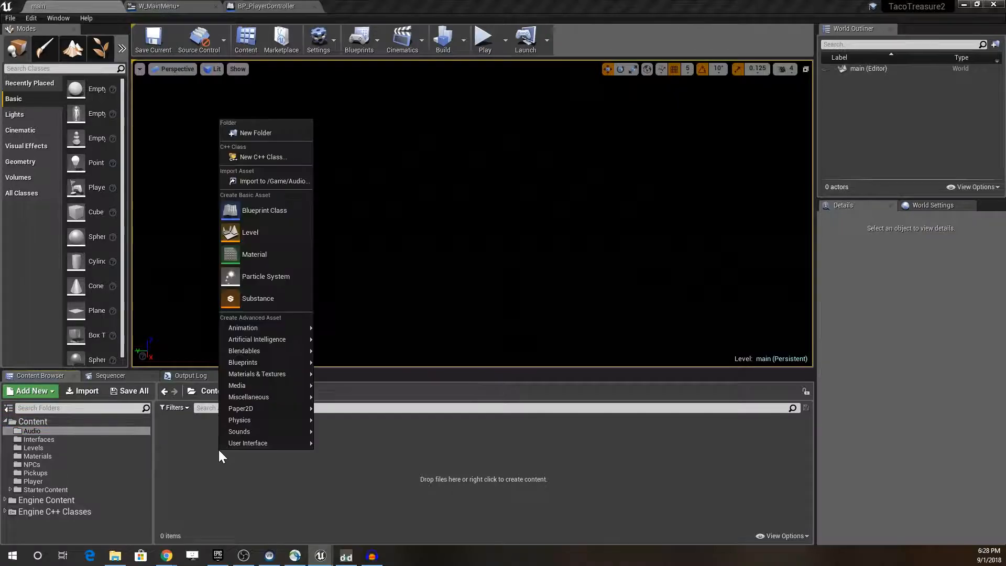
pyautogui.click(241, 183)
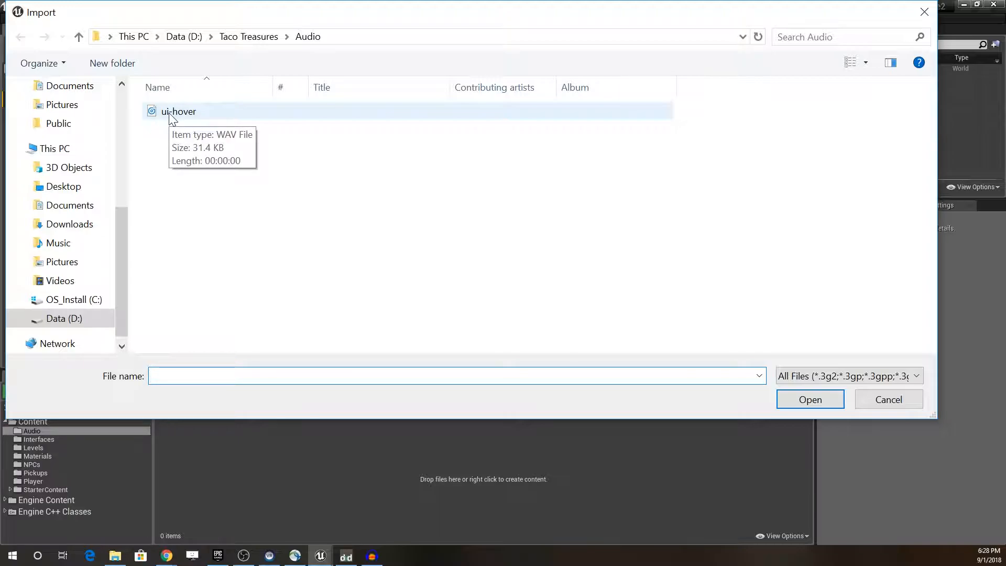
pyautogui.doubleClick(176, 113)
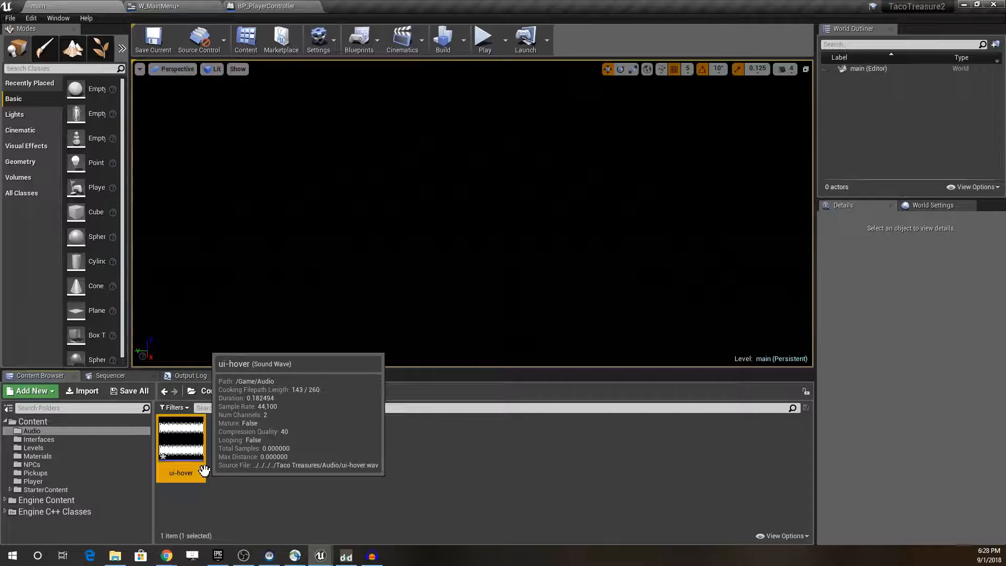
# Step: Examine the ui-hover sound wave asset and its available actions without applying any
pyautogui.moveTo(182, 448)
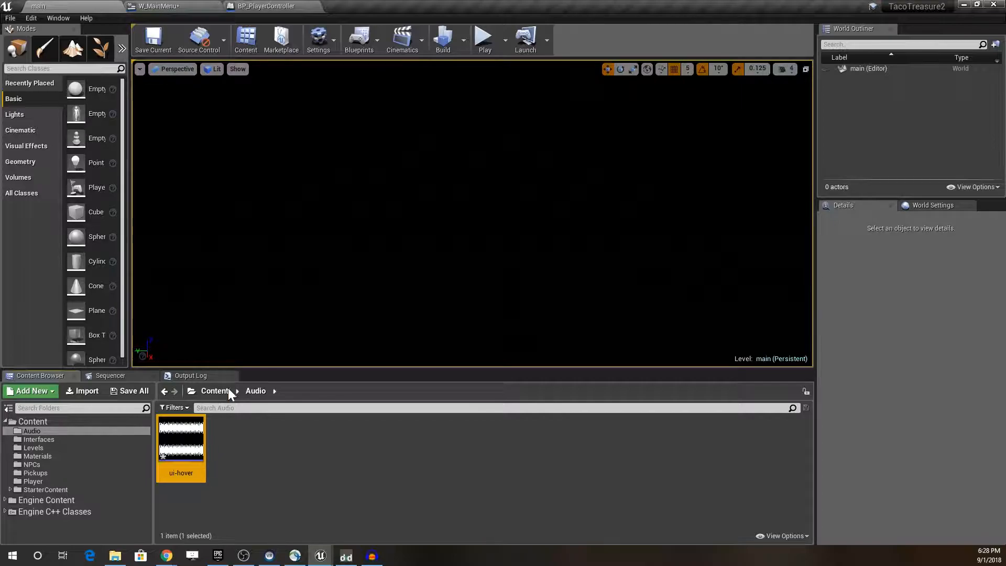
pyautogui.rightClick(192, 462)
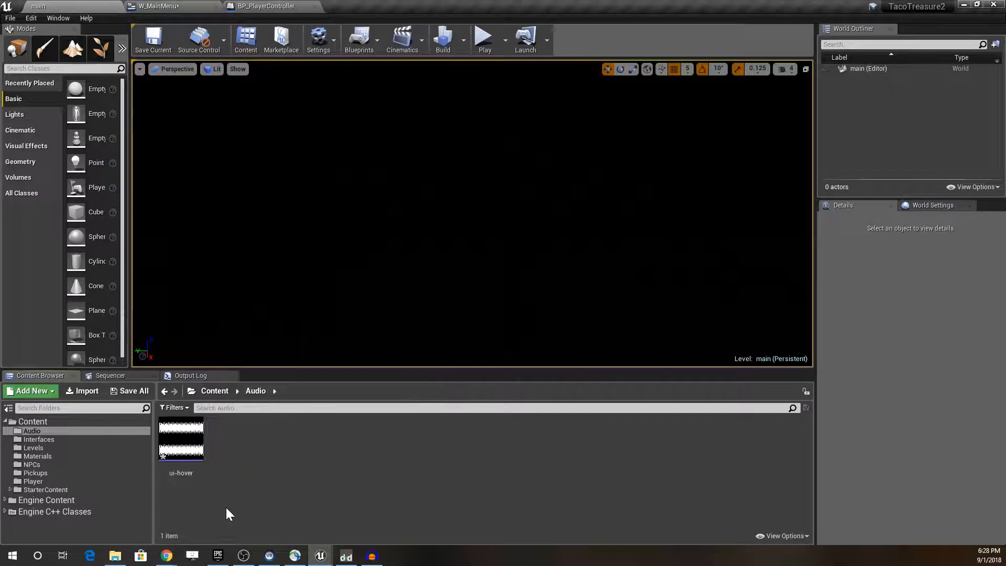
pyautogui.rightClick(183, 446)
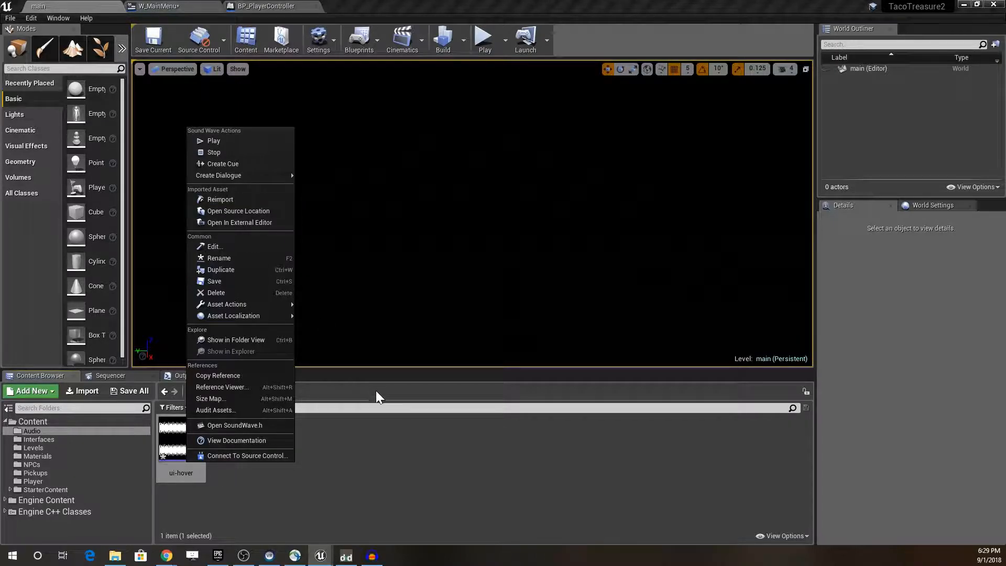
pyautogui.click(372, 455)
pyautogui.moveTo(189, 464)
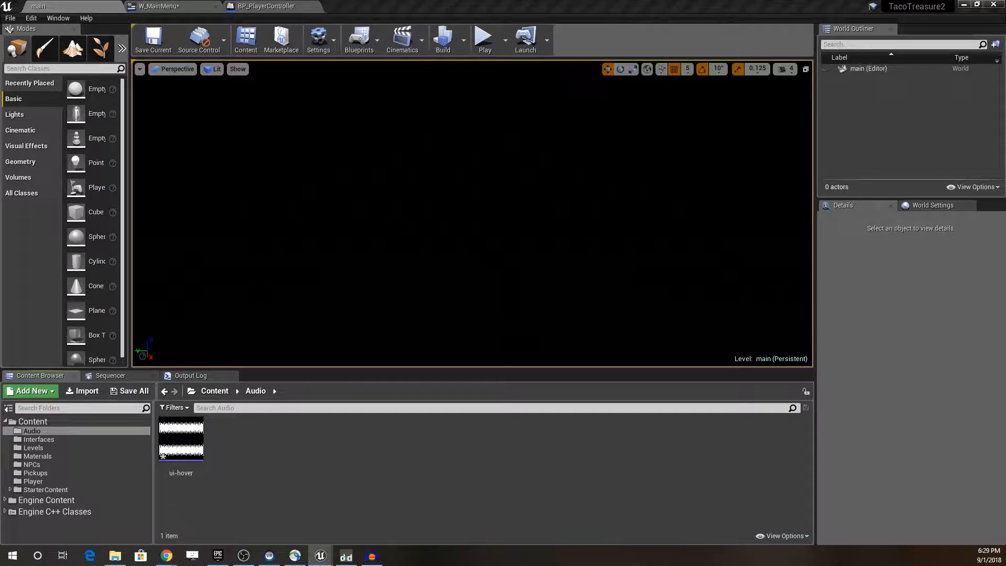
# Step: Open the W_MainMenu widget blueprint and examine the button click events in its event graph
pyautogui.press('super+d')
pyautogui.press('super+d')
pyautogui.click(152, 8)
pyautogui.moveTo(449, 244); pyautogui.dragTo(525, 65, button='right')
pyautogui.scroll(-2, 468, 187)
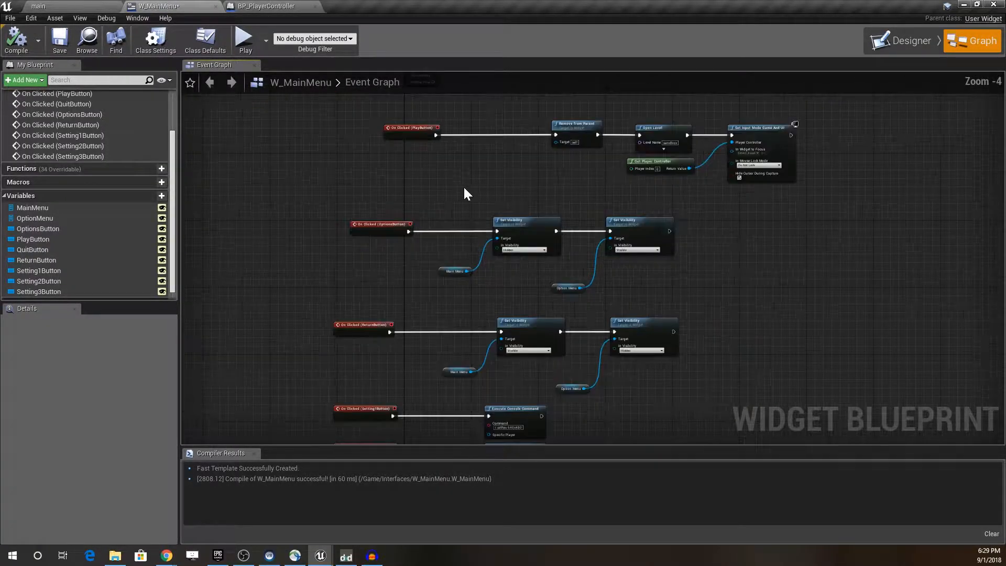
pyautogui.moveTo(450, 186); pyautogui.dragTo(508, 147, button='right')
pyautogui.moveTo(442, 183); pyautogui.dragTo(507, 213, button='right')
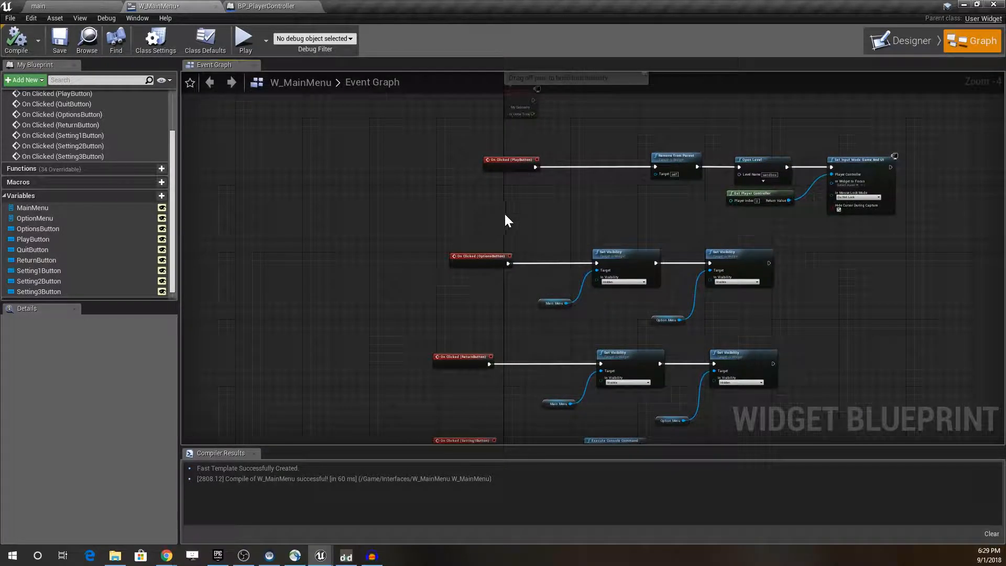
pyautogui.scroll(2, 518, 178)
pyautogui.moveTo(514, 173); pyautogui.dragTo(391, 205, button='right')
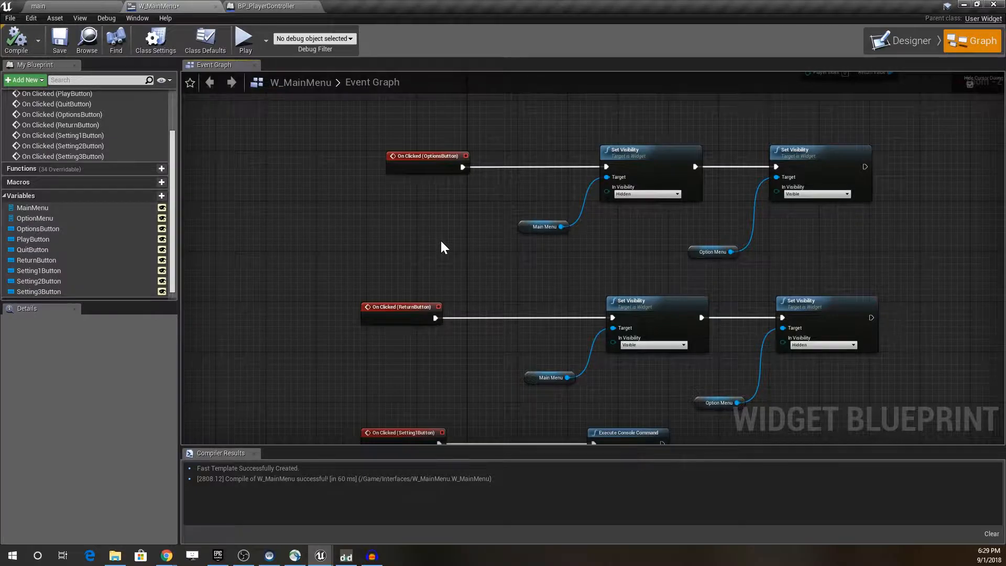
pyautogui.scroll(-2, 452, 217)
pyautogui.moveTo(450, 259); pyautogui.dragTo(447, 16, button='right')
pyautogui.moveTo(613, 265); pyautogui.dragTo(481, 206, button='right')
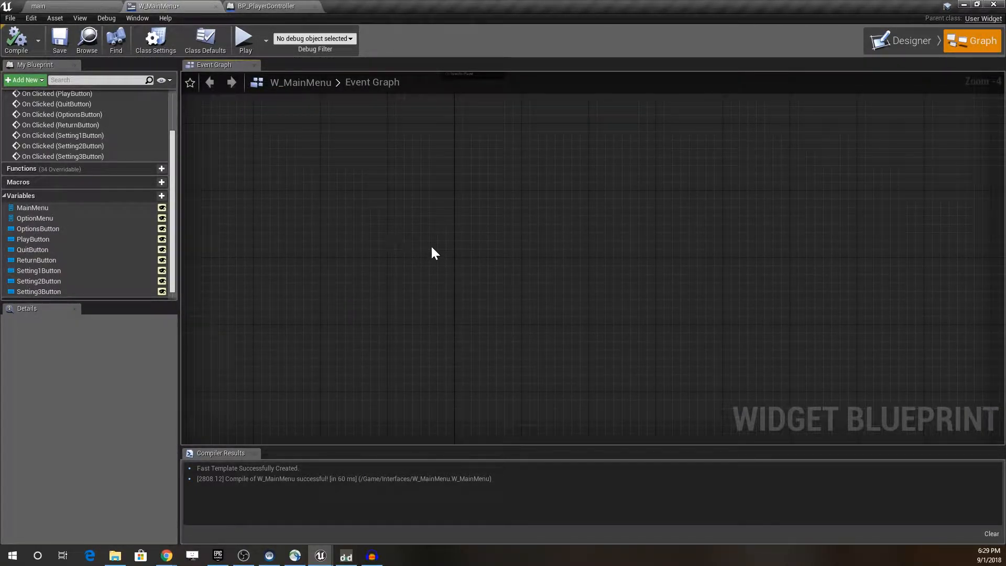
# Step: Add an On Hovered event for the PlayButton variable to the W_MainMenu event graph
pyautogui.click(64, 229)
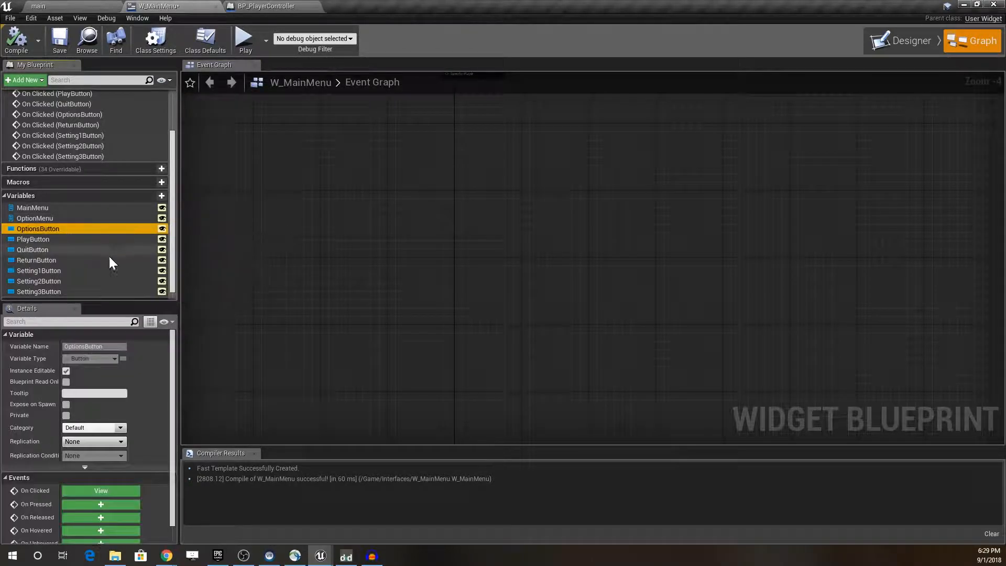
pyautogui.scroll(3, 99, 254)
pyautogui.scroll(-2, 93, 247)
pyautogui.scroll(-1, 93, 249)
pyautogui.click(43, 247)
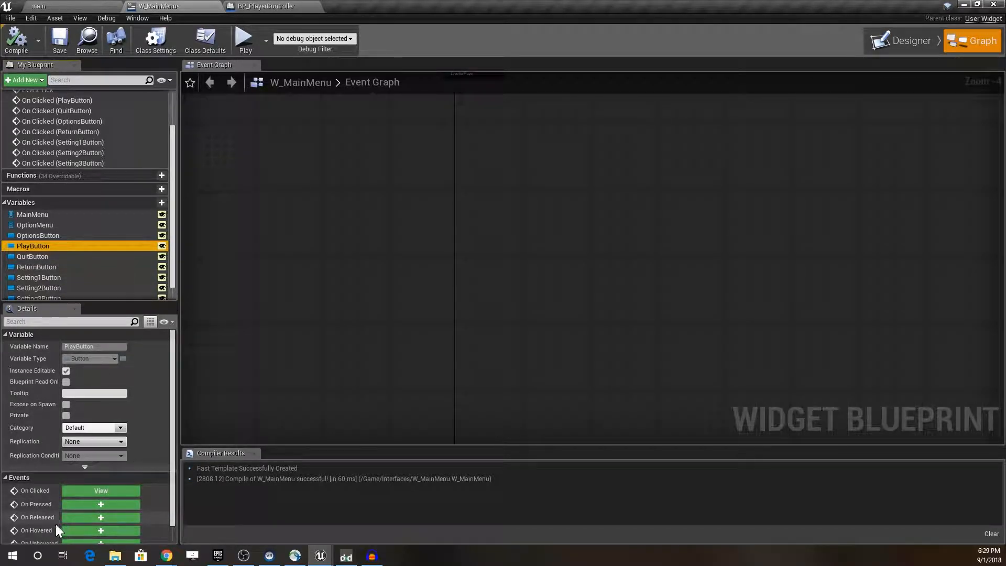
pyautogui.click(101, 531)
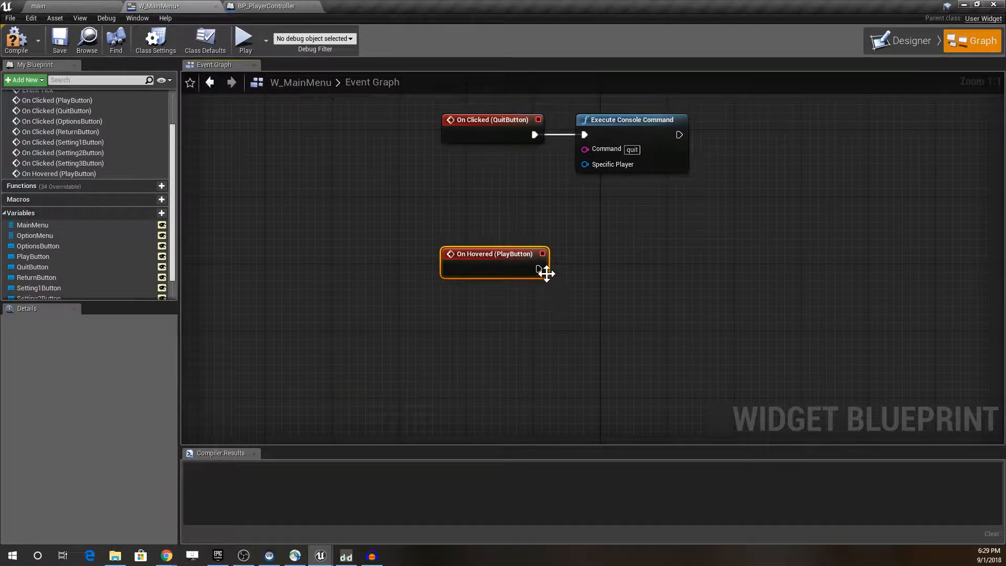
# Step: Connect a Play Sound 2D node to the PlayButton hover event and set its sound to ui-hover
pyautogui.moveTo(538, 269); pyautogui.dragTo(644, 269)
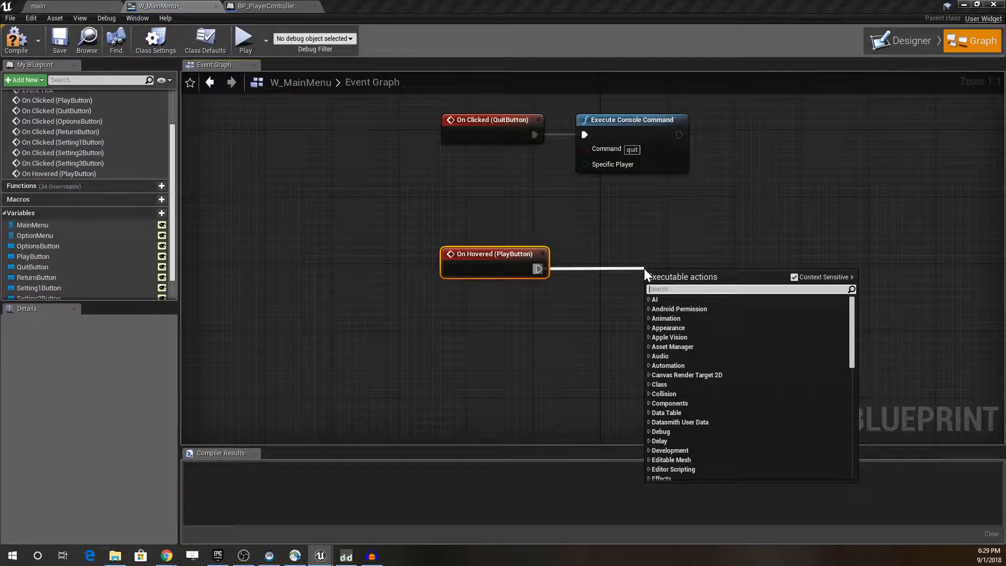
pyautogui.write('sound 2')
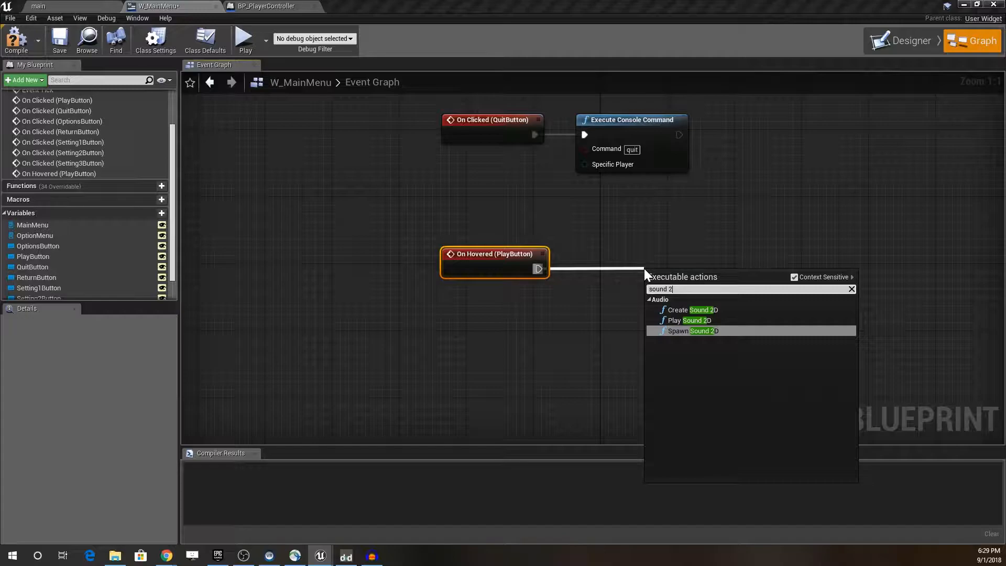
pyautogui.click(702, 321)
pyautogui.moveTo(680, 253); pyautogui.dragTo(656, 253)
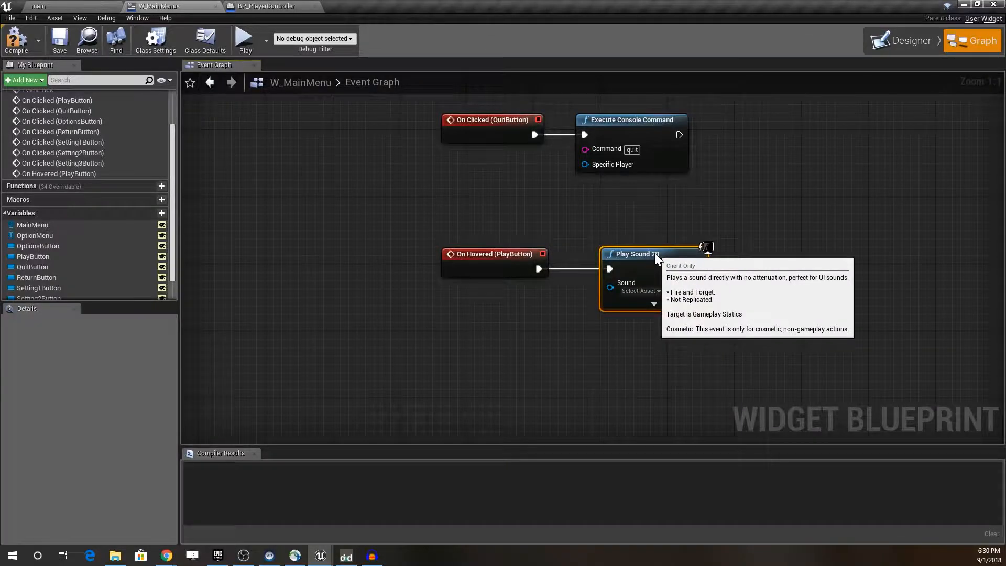
pyautogui.click(647, 293)
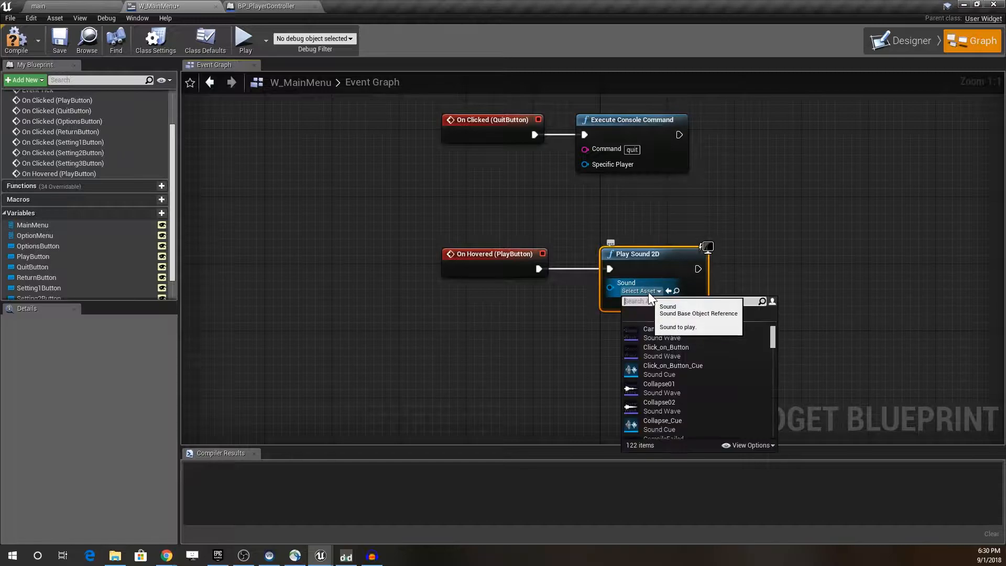
pyautogui.write('hover')
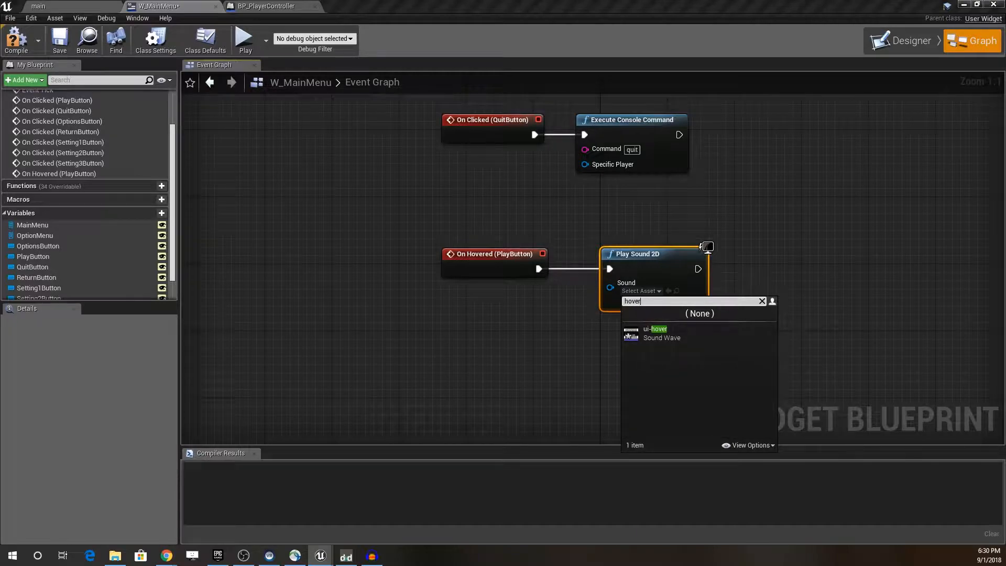
pyautogui.click(657, 330)
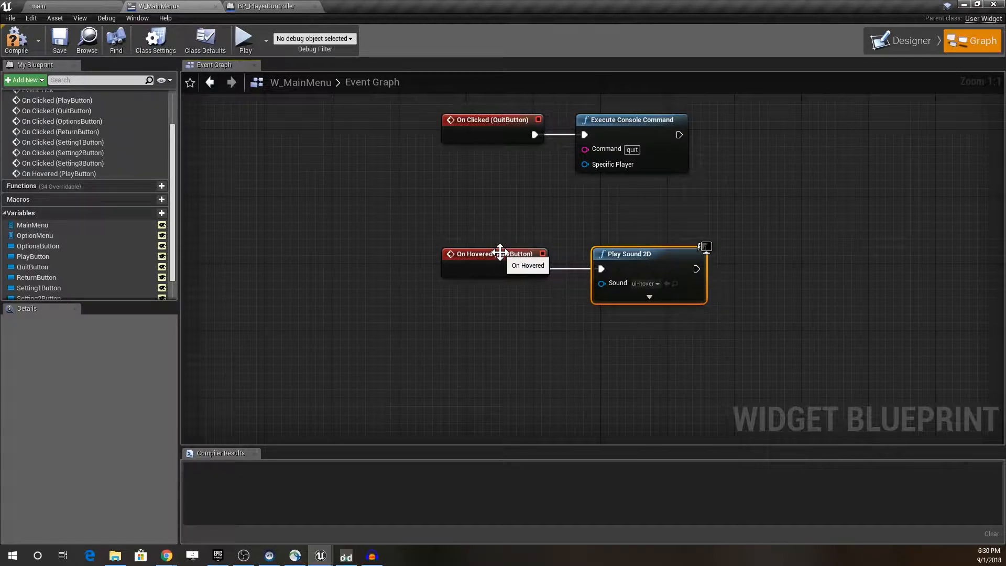
# Step: Add an On Hovered event for OptionsButton and connect it to the Play Sound 2D node
pyautogui.click(34, 245)
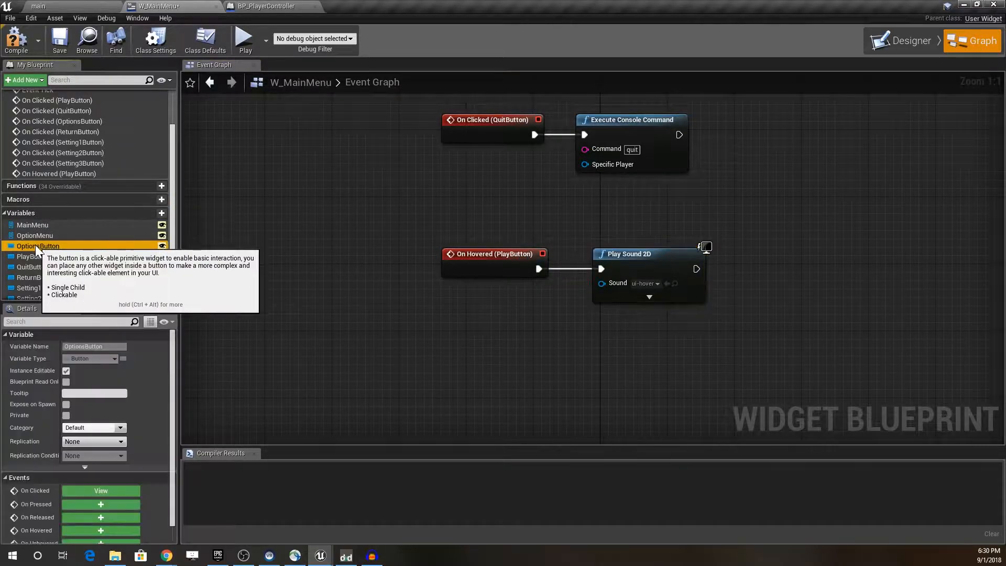
pyautogui.click(117, 533)
pyautogui.moveTo(562, 251); pyautogui.dragTo(556, 176)
pyautogui.moveTo(617, 189); pyautogui.dragTo(694, 130)
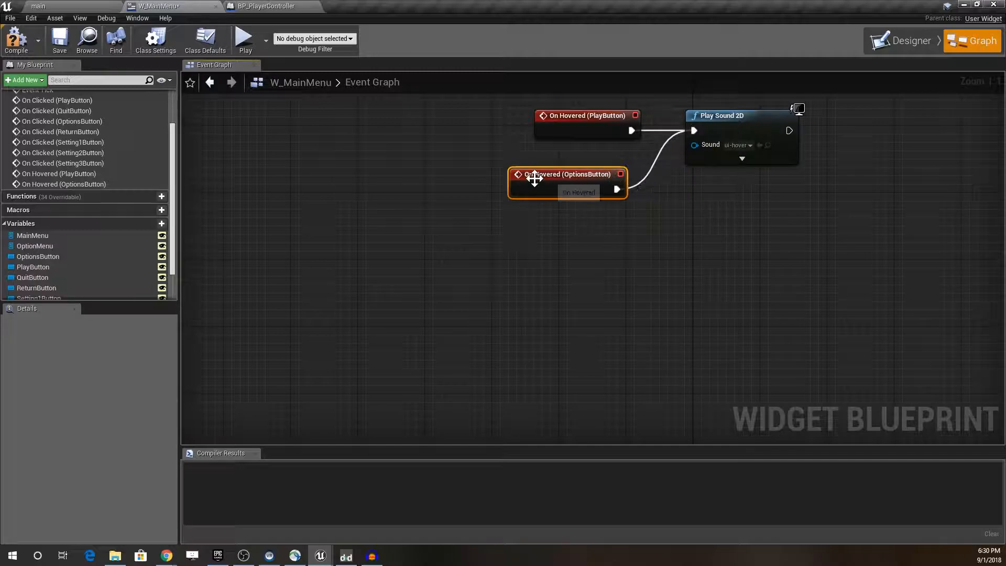
# Step: Add an On Hovered event for QuitButton, stack it with the other hover events, and connect it to Play Sound 2D
pyautogui.click(63, 258)
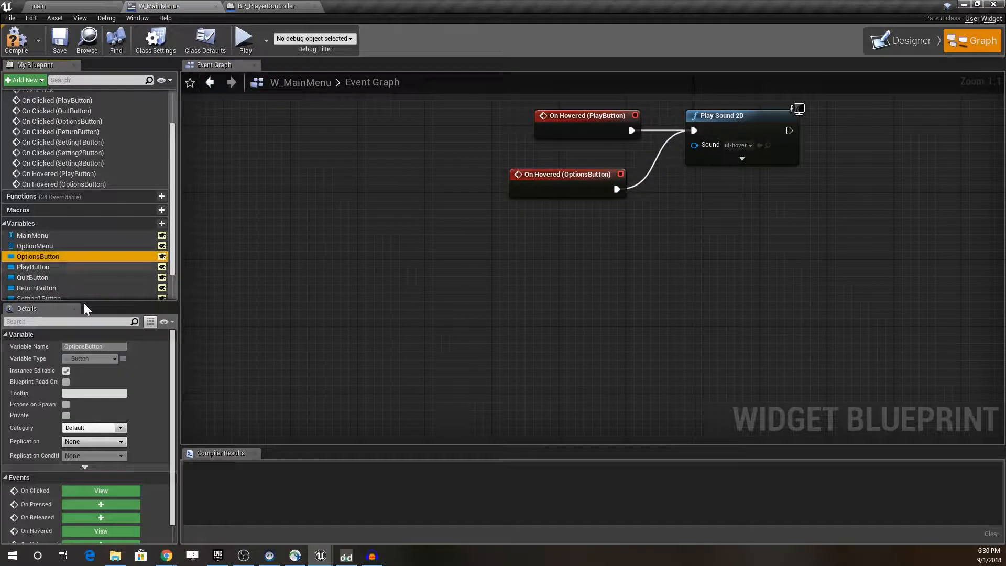
pyautogui.click(105, 530)
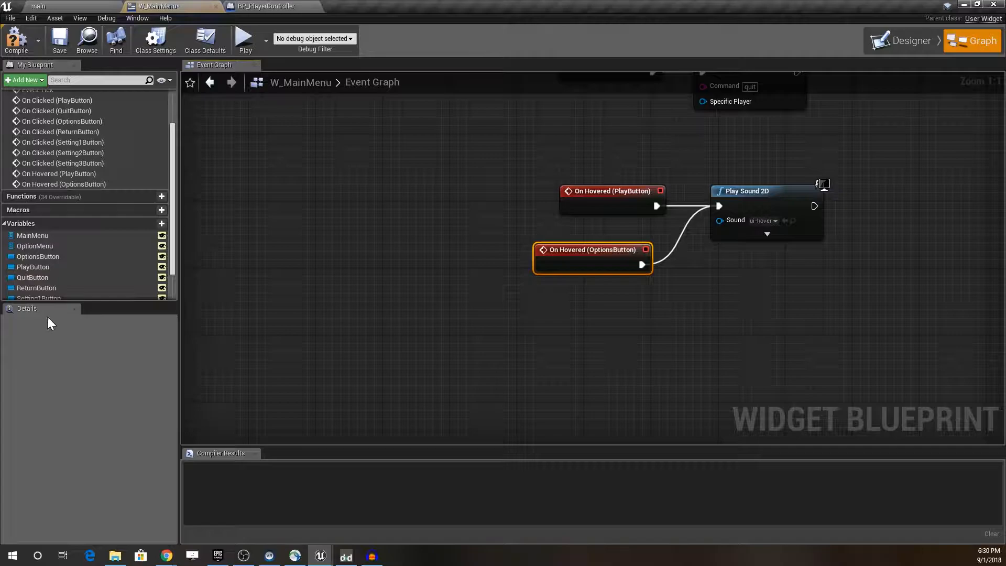
pyautogui.click(46, 267)
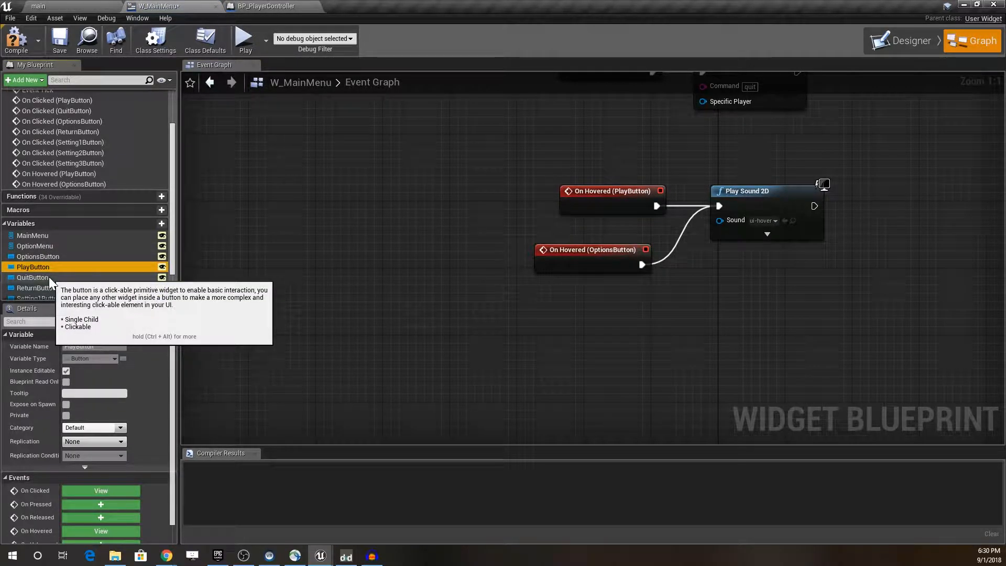
pyautogui.click(49, 276)
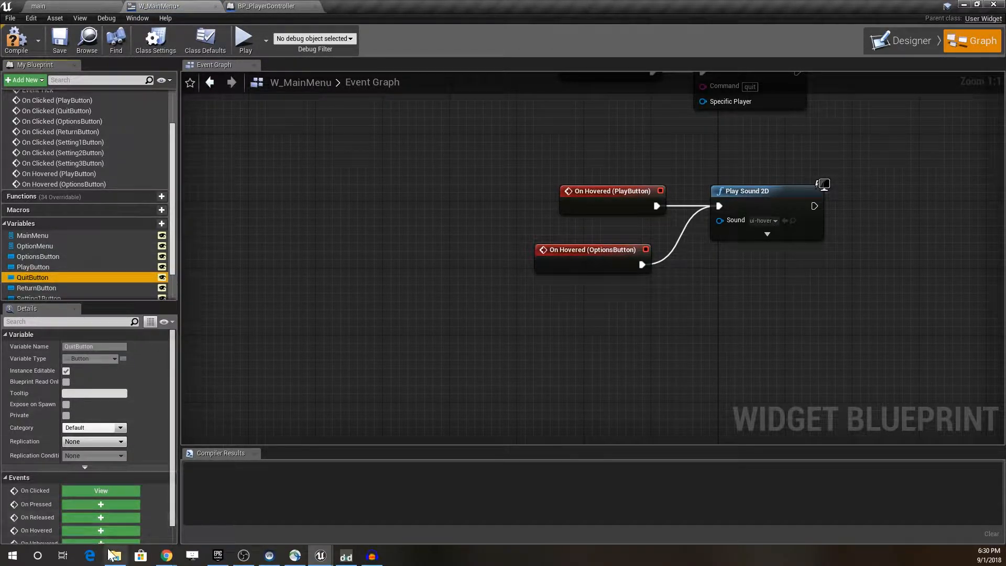
pyautogui.click(112, 529)
pyautogui.moveTo(608, 249); pyautogui.dragTo(622, 164)
pyautogui.moveTo(623, 164); pyautogui.dragTo(580, 312, button='right')
pyautogui.moveTo(575, 246); pyautogui.dragTo(592, 222)
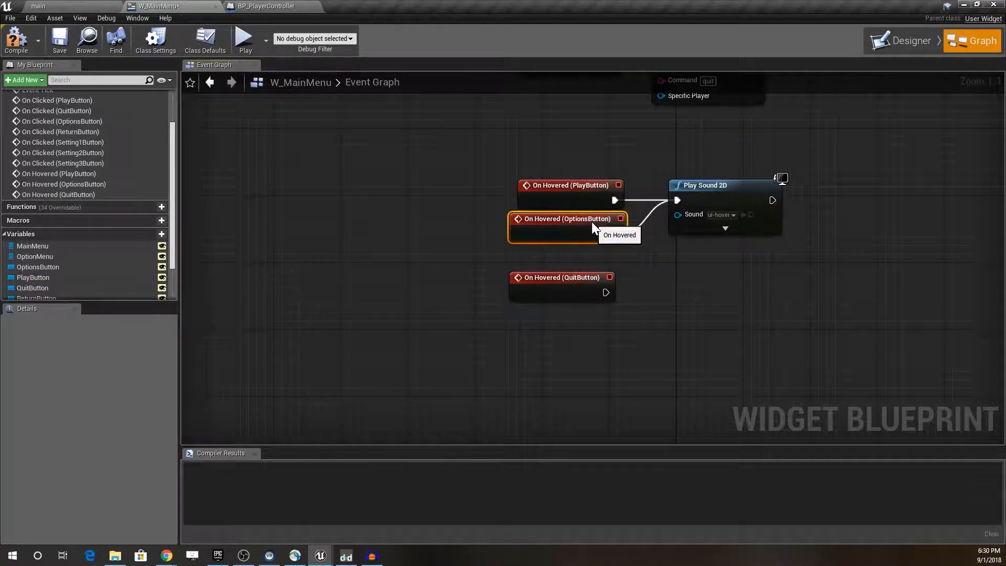
pyautogui.moveTo(582, 278); pyautogui.dragTo(676, 200)
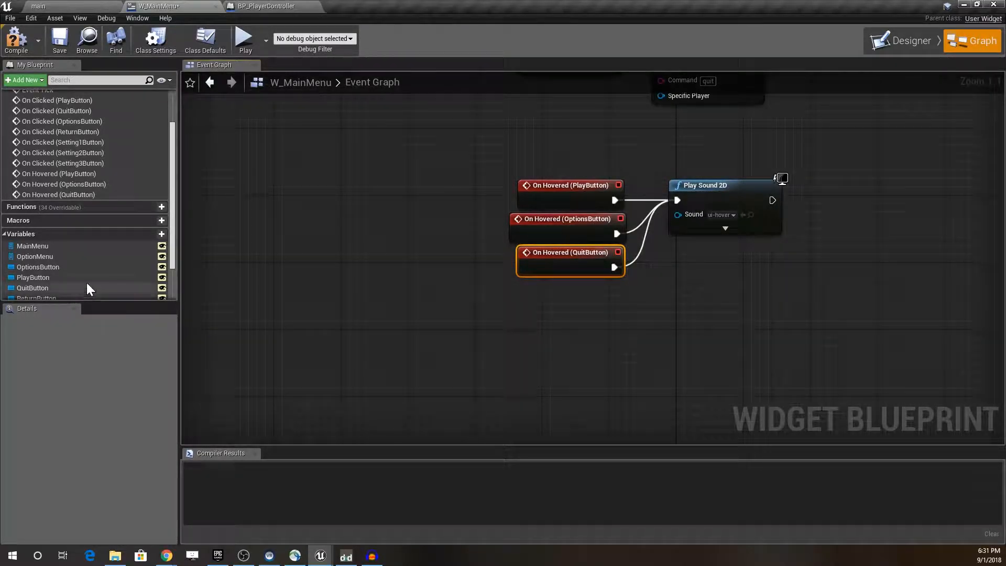
# Step: Add On Hovered events for ReturnButton, Setting1Button, Setting2Button and Setting3Button
pyautogui.moveTo(174, 247); pyautogui.dragTo(171, 273)
pyautogui.click(52, 259)
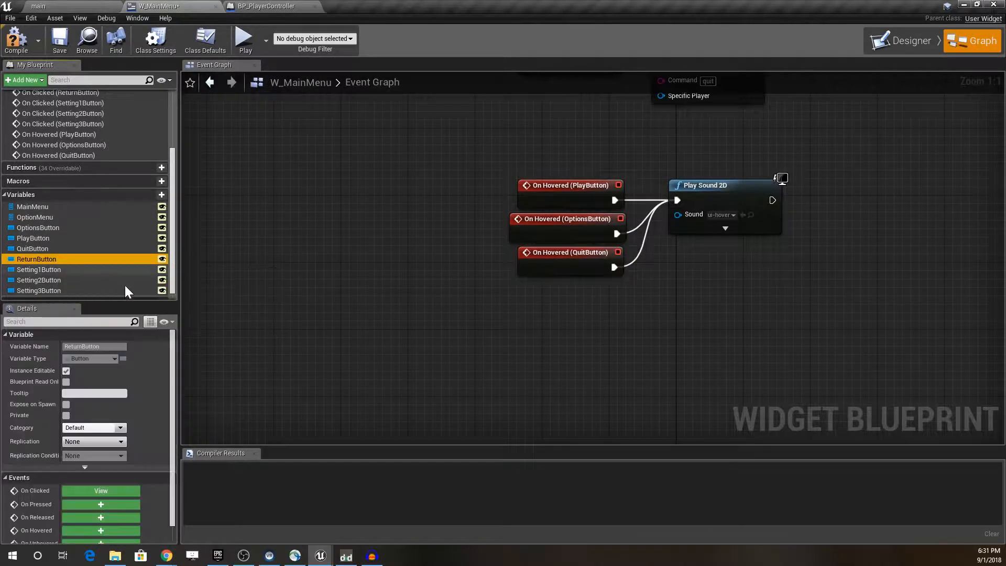
pyautogui.click(95, 531)
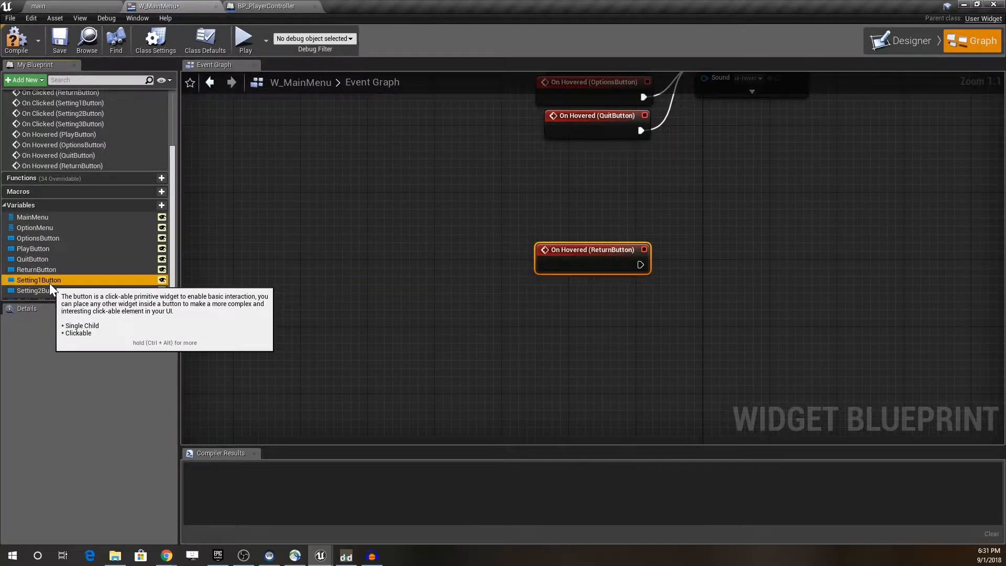
pyautogui.click(49, 281)
pyautogui.click(97, 527)
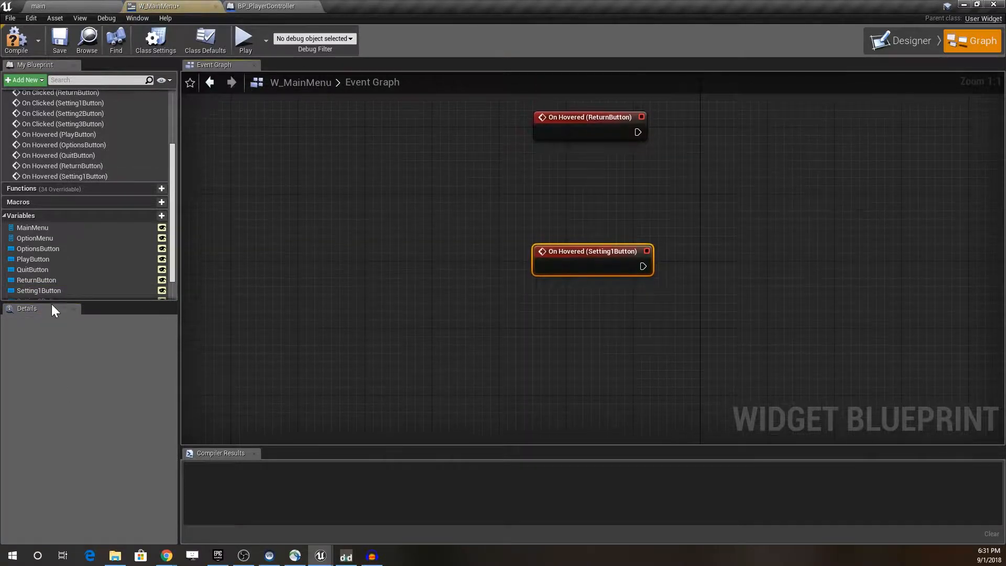
pyautogui.scroll(-2, 174, 269)
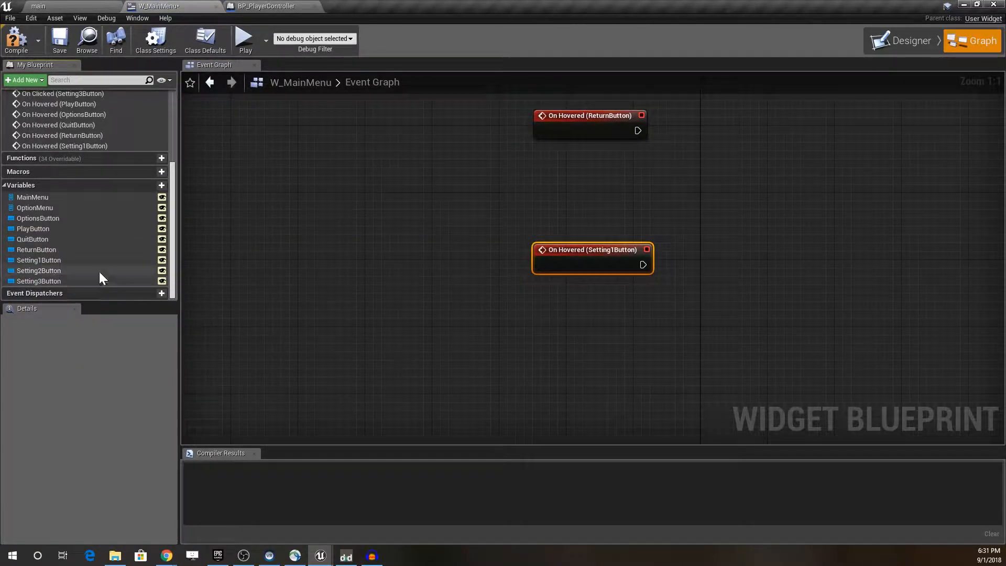
pyautogui.click(100, 271)
pyautogui.click(105, 530)
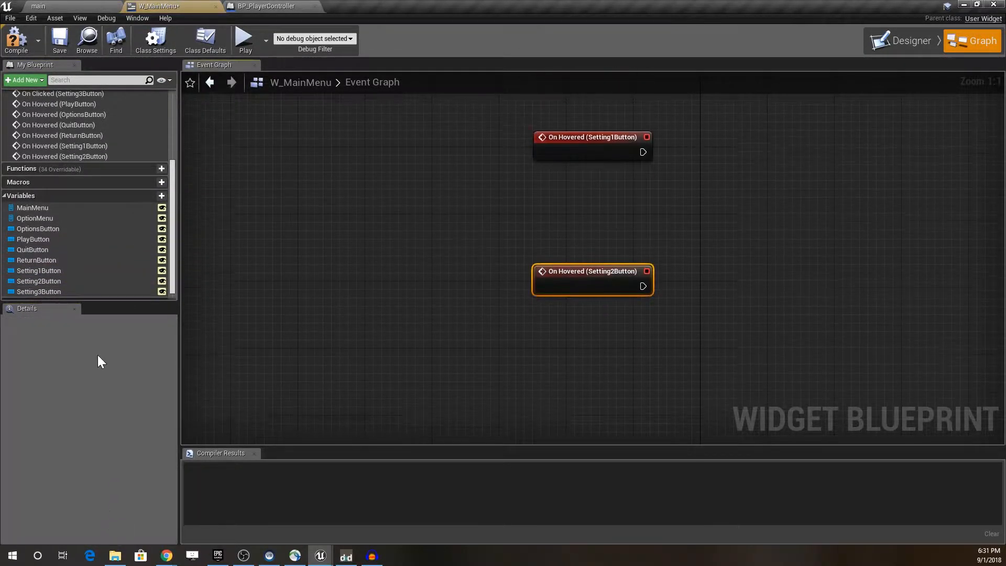
pyautogui.click(64, 290)
pyautogui.scroll(-1, 140, 473)
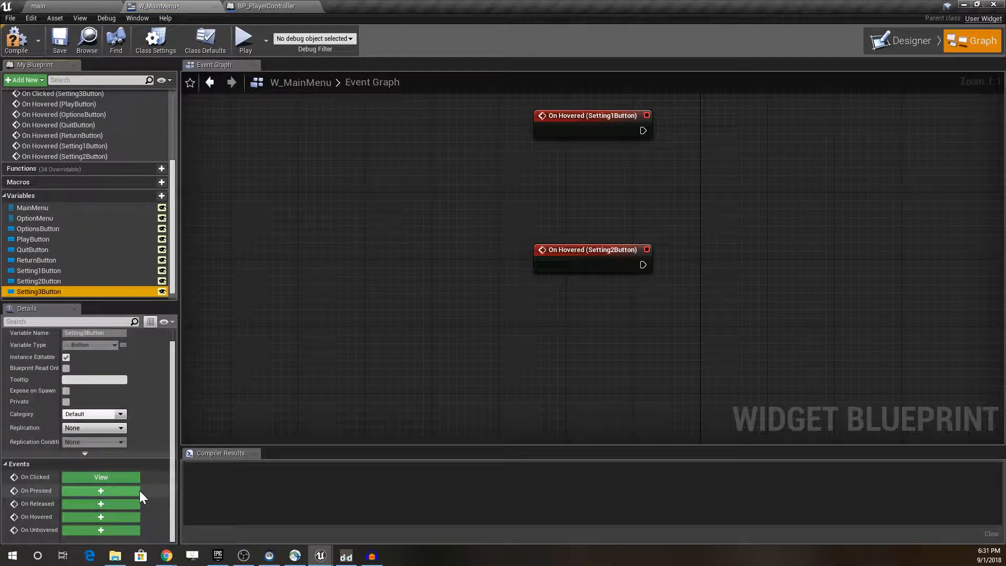
pyautogui.click(116, 516)
# Step: Stack the Return, Setting1, Setting2 and Setting3 button hover events closely beneath one another
pyautogui.moveTo(494, 152); pyautogui.dragTo(491, 319, button='right')
pyautogui.moveTo(513, 127); pyautogui.dragTo(692, 440)
pyautogui.moveTo(686, 199); pyautogui.dragTo(681, 386, button='right')
pyautogui.moveTo(564, 283); pyautogui.dragTo(556, 196)
pyautogui.click(561, 232)
pyautogui.moveTo(565, 333); pyautogui.dragTo(561, 241)
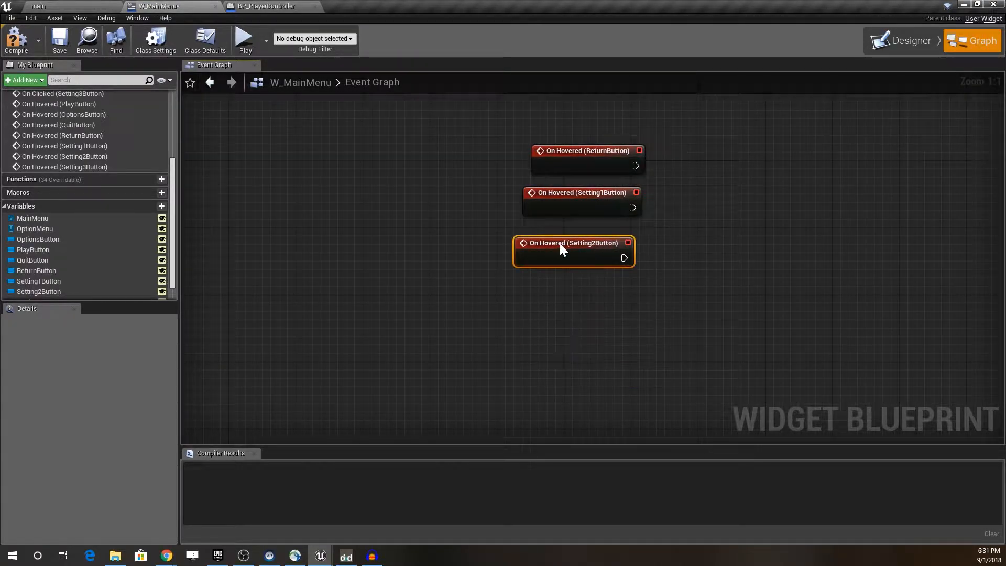
pyautogui.moveTo(561, 237); pyautogui.dragTo(561, 135, button='right')
pyautogui.moveTo(568, 346); pyautogui.dragTo(565, 166)
# Step: Move the four stacked Return and Setting hover events directly beneath the QuitButton hover event
pyautogui.moveTo(452, 131); pyautogui.dragTo(426, 334, button='right')
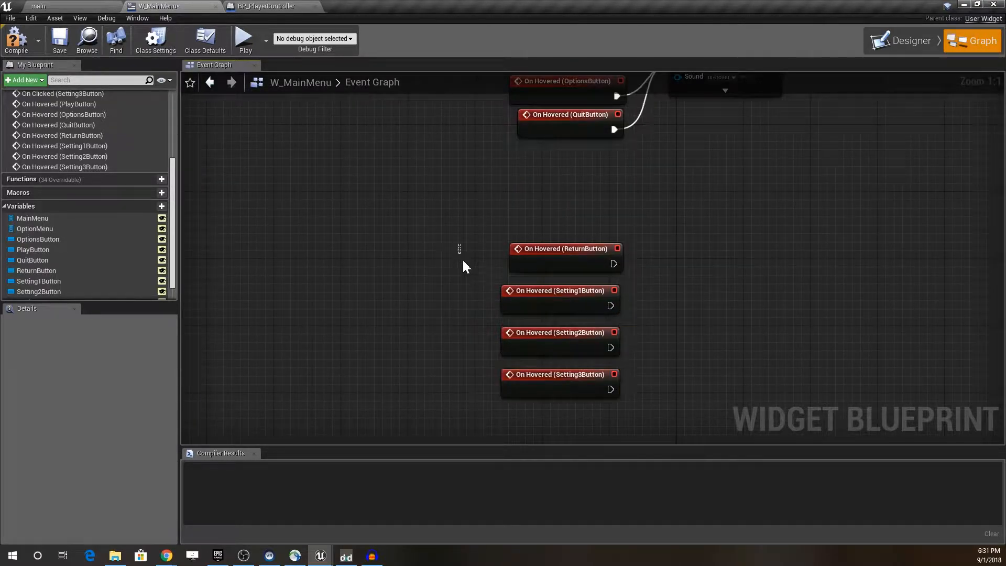
pyautogui.moveTo(459, 252); pyautogui.dragTo(602, 439)
pyautogui.moveTo(557, 174); pyautogui.dragTo(540, 88)
pyautogui.moveTo(433, 113); pyautogui.dragTo(370, 322, button='right')
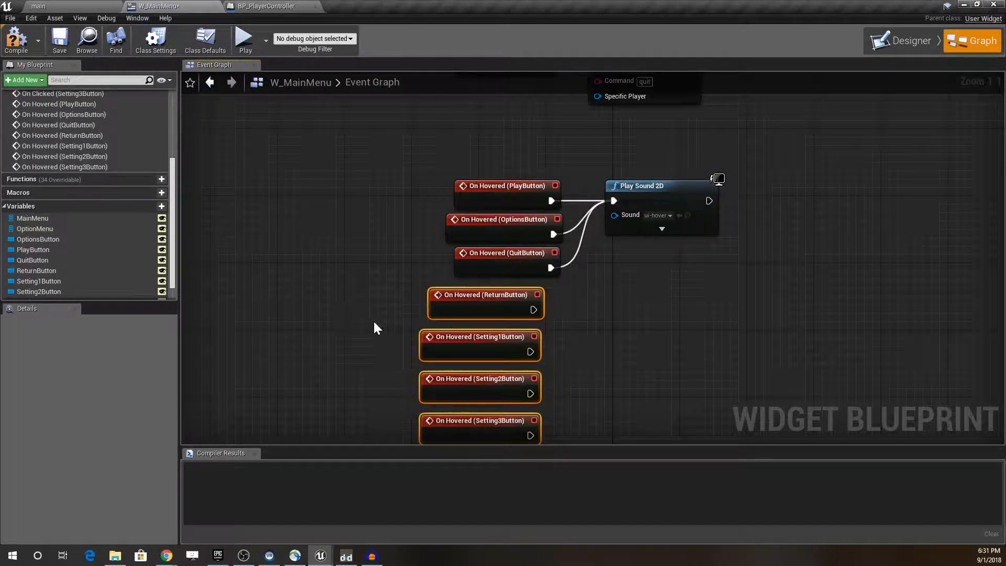
pyautogui.moveTo(468, 303); pyautogui.dragTo(484, 294)
# Step: Connect the Return, Setting1, Setting2 and Setting3 hover events to the Play Sound 2D node and compile the widget blueprint
pyautogui.moveTo(550, 301); pyautogui.dragTo(613, 202)
pyautogui.moveTo(546, 344); pyautogui.dragTo(612, 200)
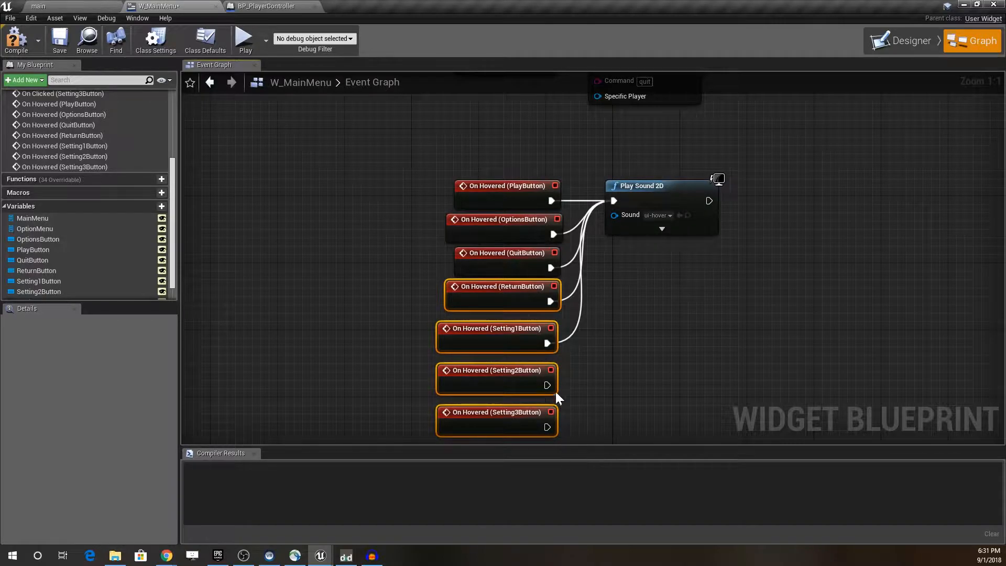
pyautogui.moveTo(547, 385); pyautogui.dragTo(615, 198)
pyautogui.moveTo(546, 427); pyautogui.dragTo(616, 203)
pyautogui.click(17, 50)
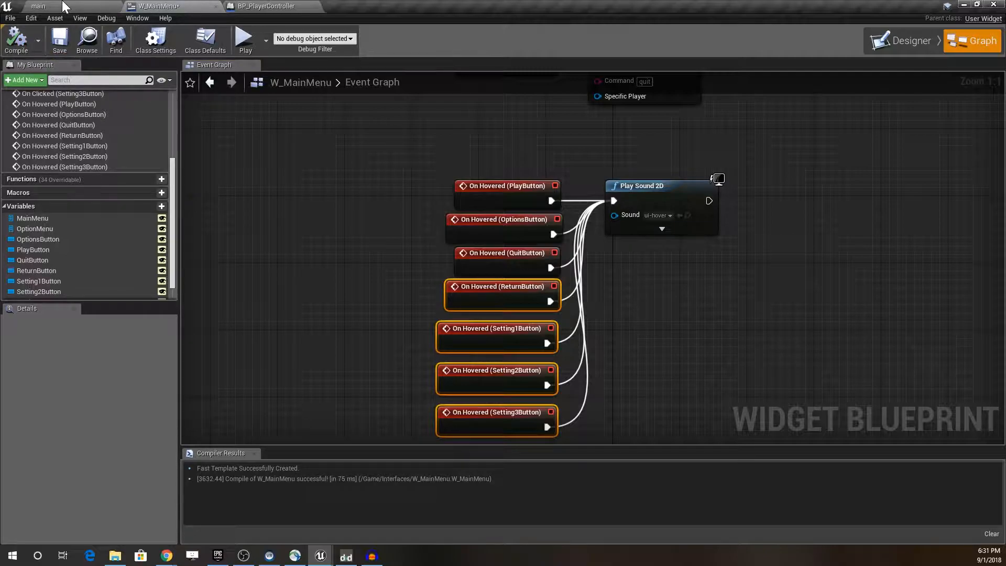
pyautogui.moveTo(405, 144); pyautogui.dragTo(532, 435)
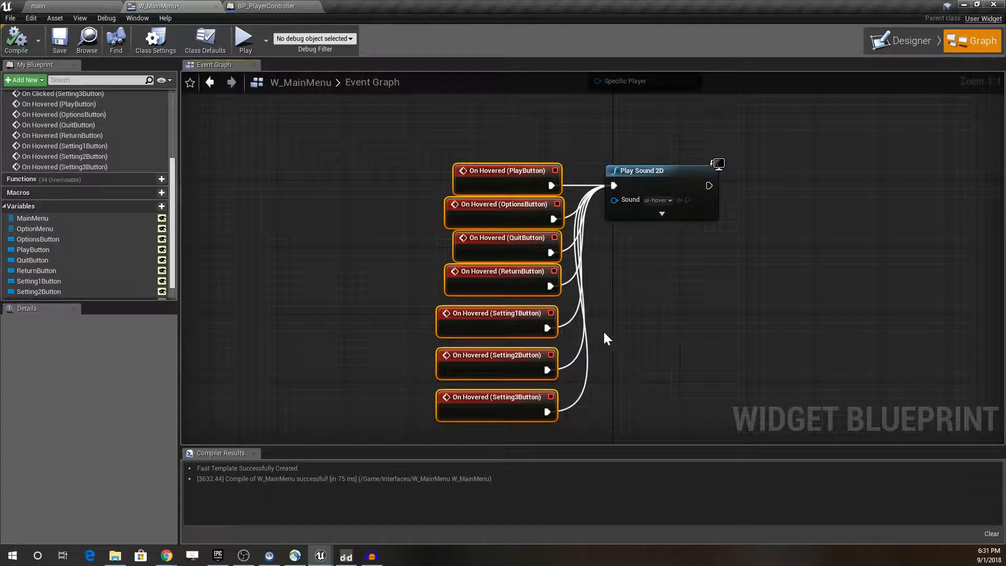
# Step: Play the main level to test the hover sound on the main menu buttons
pyautogui.click(56, 6)
pyautogui.click(489, 42)
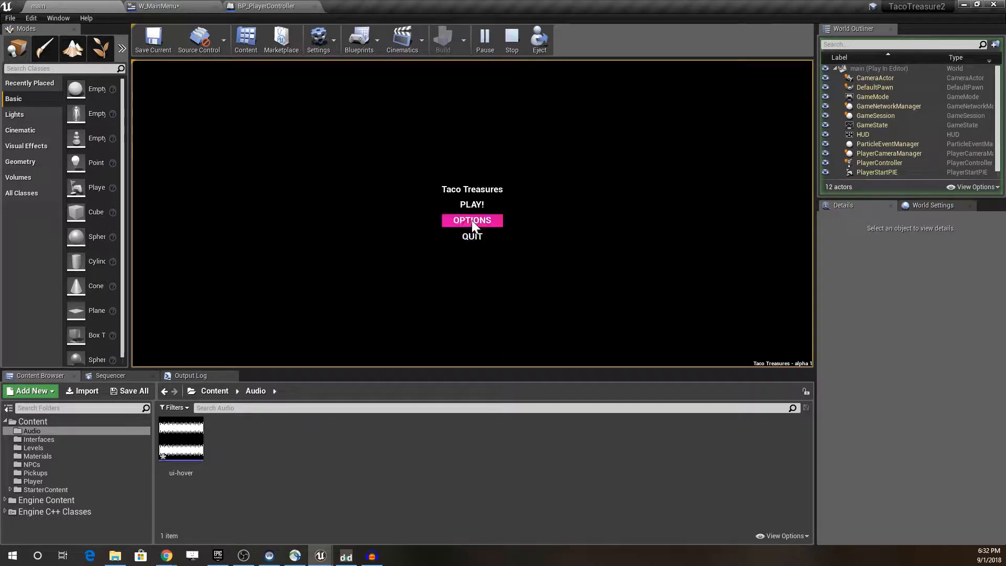
# Step: Open the ui-hover sound asset from the Audio folder and set its volume to 0.5
pyautogui.click(188, 423)
pyautogui.doubleClick(190, 423)
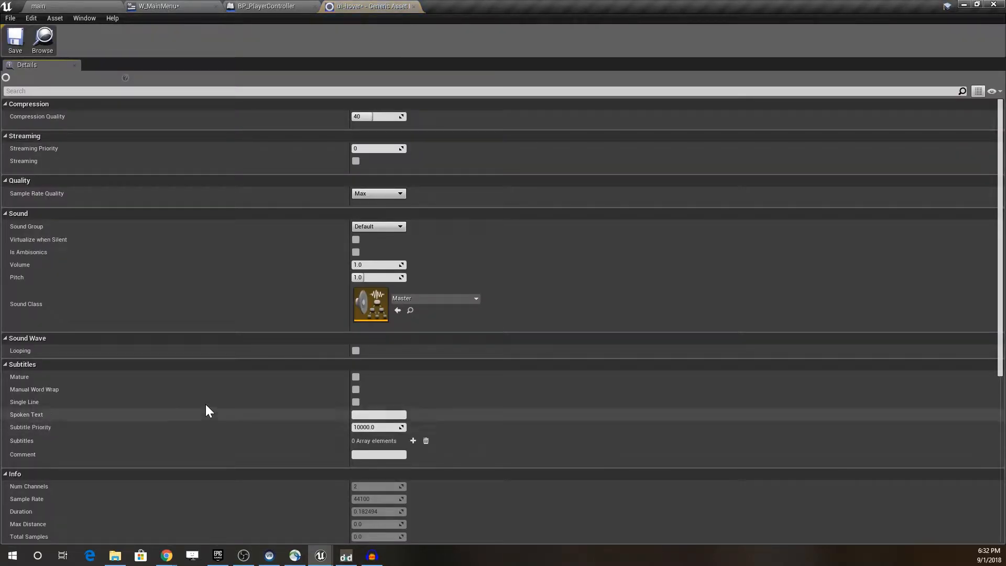
pyautogui.click(371, 265)
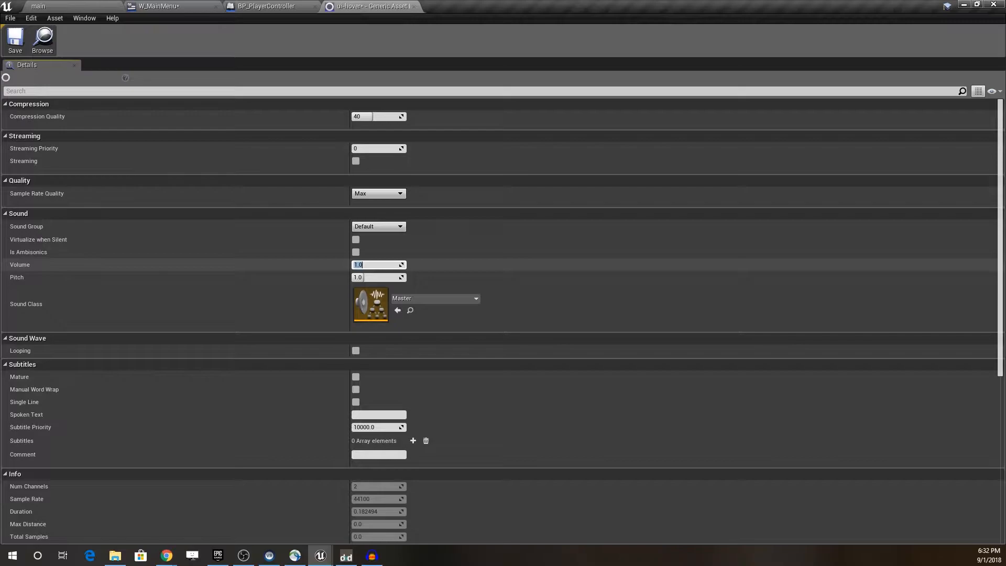
pyautogui.write('0.5')
pyautogui.press('Return')
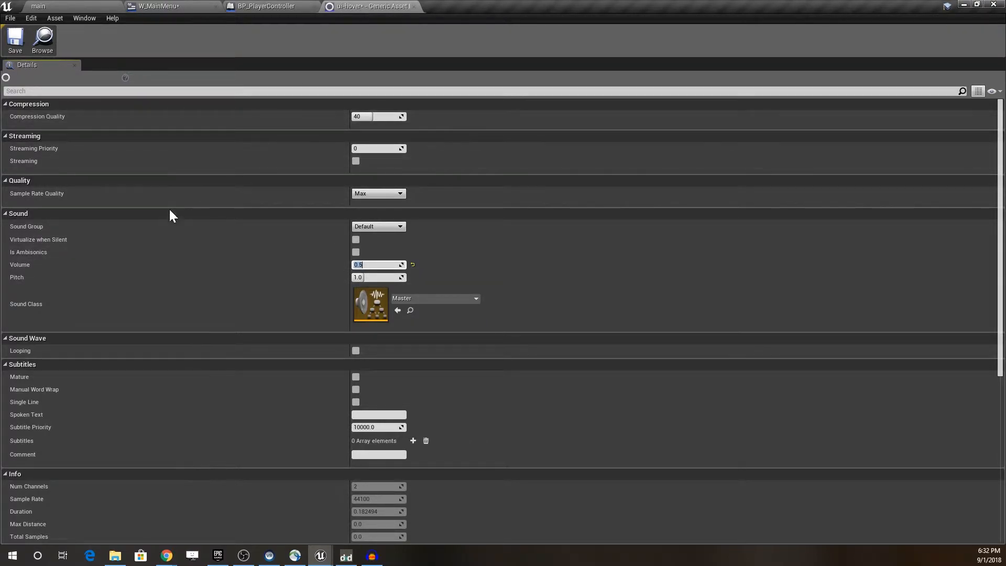
# Step: Set the ui-hover sound's pitch to 0.2, save the asset and replay the main level to test it
pyautogui.click(376, 276)
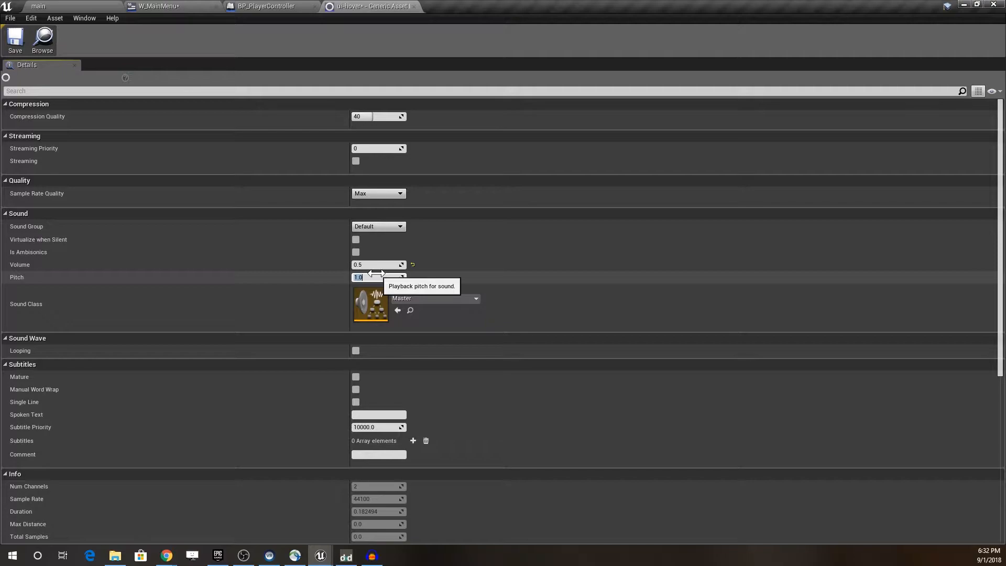
pyautogui.press('BackSpace')
pyautogui.write('0.2')
pyautogui.press('Return')
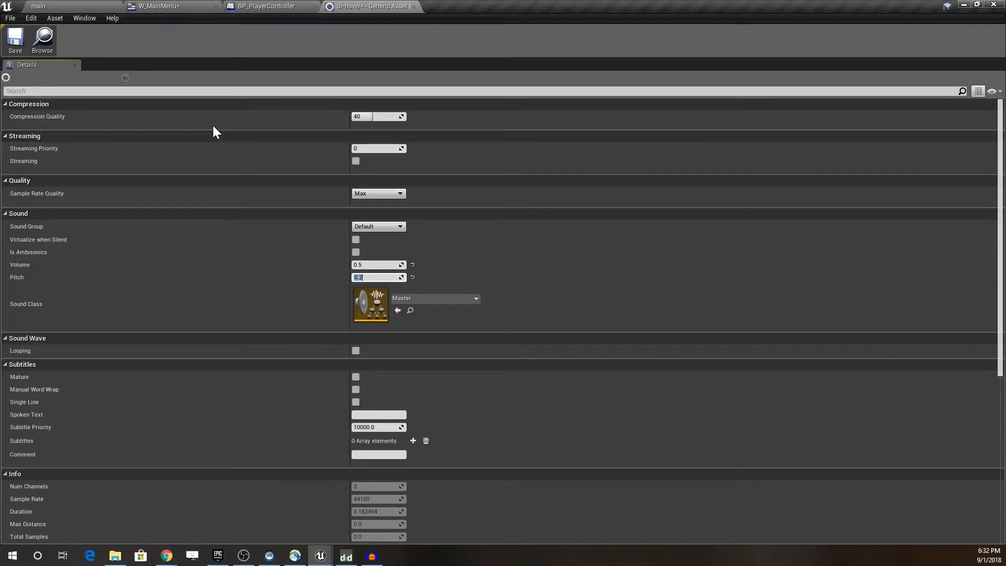
pyautogui.click(14, 39)
pyautogui.click(67, 4)
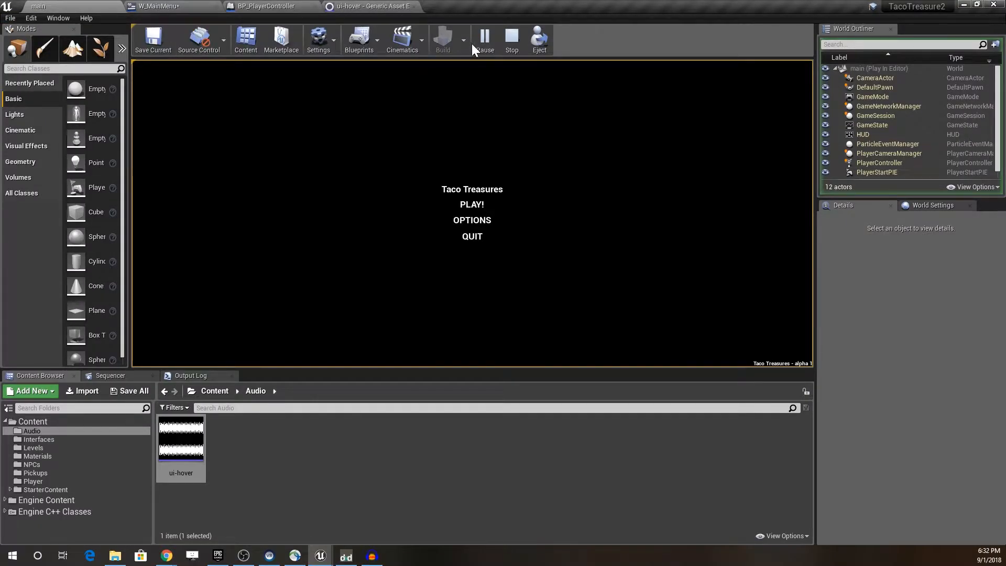
pyautogui.click(510, 42)
pyautogui.click(486, 37)
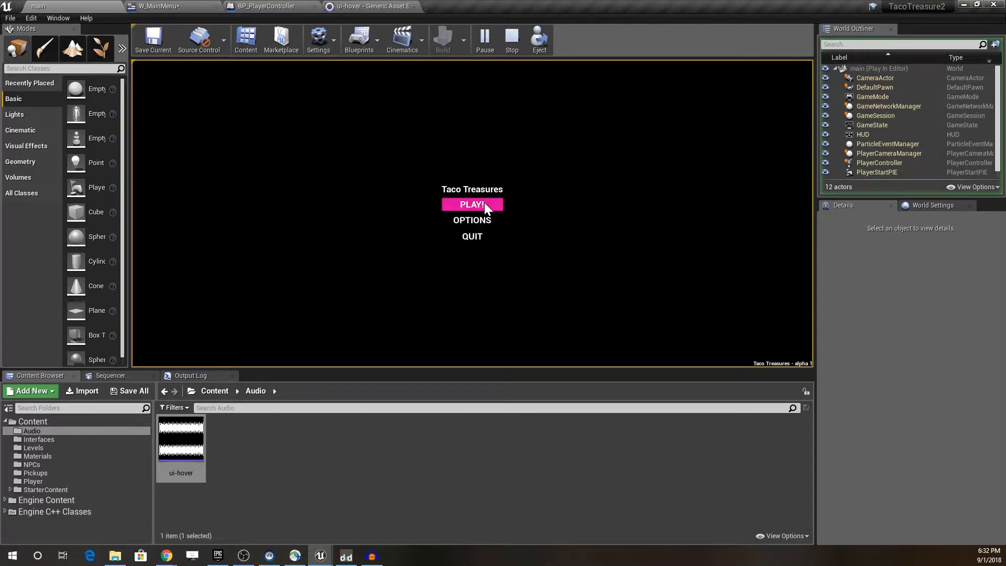
# Step: Raise the ui-hover sound's pitch to 1.5 and test it on the main menu by replaying the level
pyautogui.click(362, 6)
pyautogui.click(370, 278)
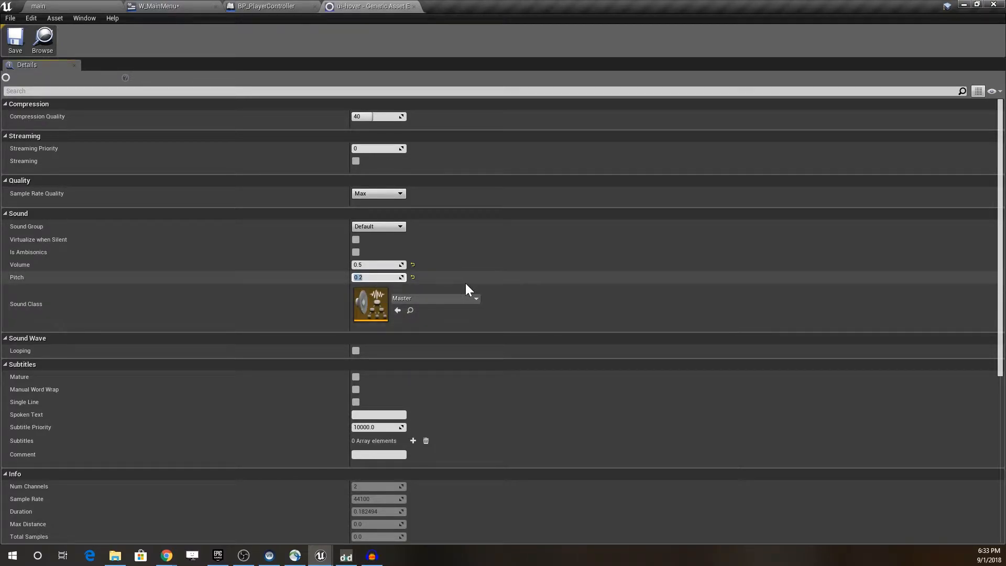
pyautogui.write('1.5')
pyautogui.press('Return')
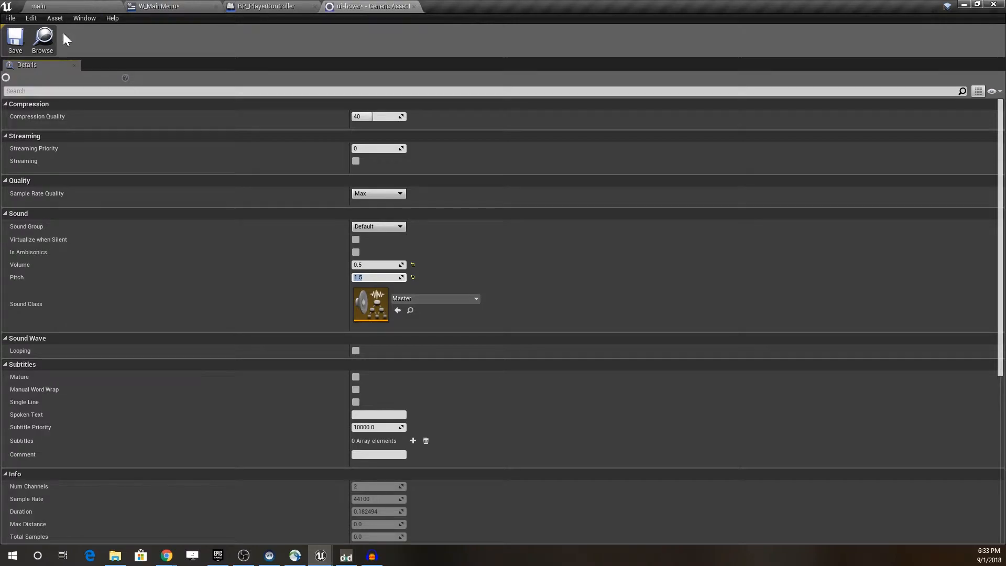
pyautogui.click(60, 4)
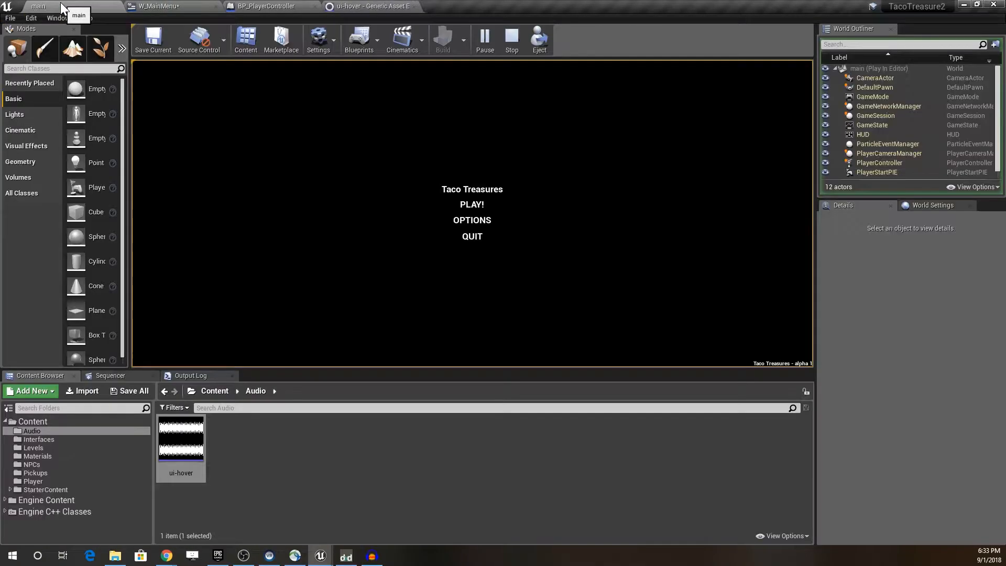
pyautogui.click(514, 46)
pyautogui.click(483, 46)
pyautogui.click(511, 46)
# Step: Set the ui-hover sound's pitch to 2, save the asset and test it in the main level
pyautogui.click(181, 7)
pyautogui.click(367, 6)
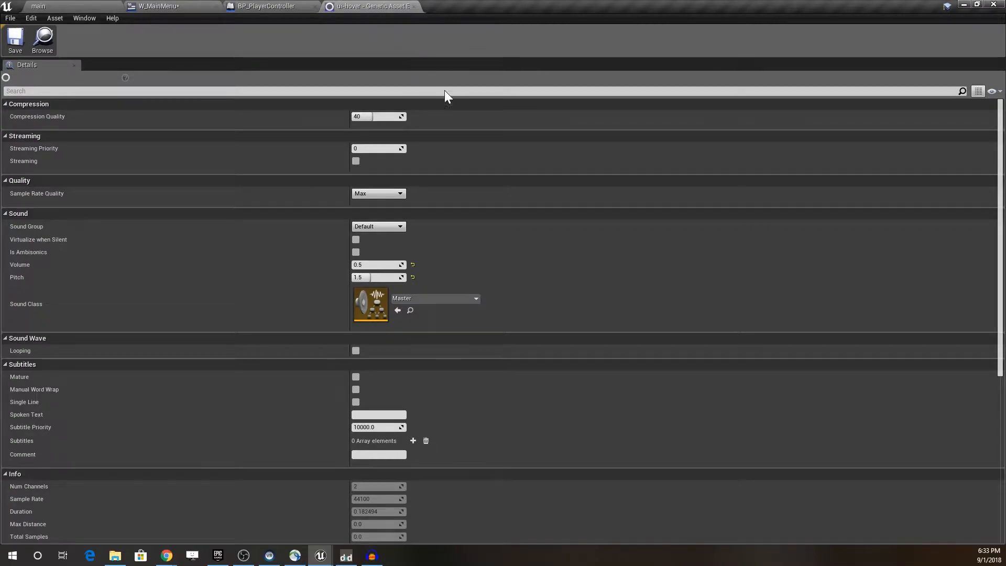
pyautogui.click(378, 277)
pyautogui.write('2')
pyautogui.press('Return')
pyautogui.click(11, 40)
pyautogui.click(39, 6)
pyautogui.click(485, 39)
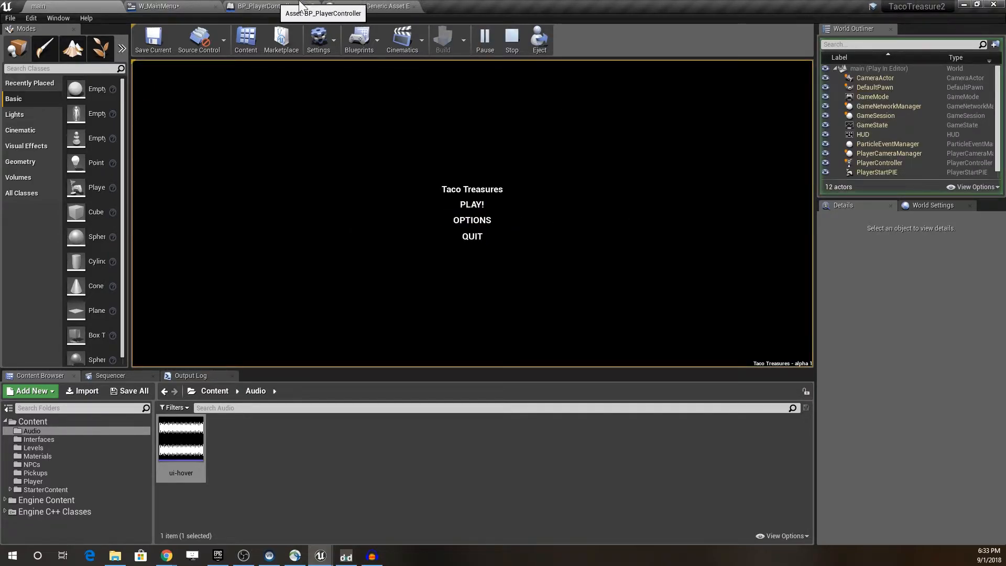
pyautogui.click(512, 36)
# Step: Set the ui-hover sound's pitch to 1.3, save the asset and return to the main level
pyautogui.click(372, 6)
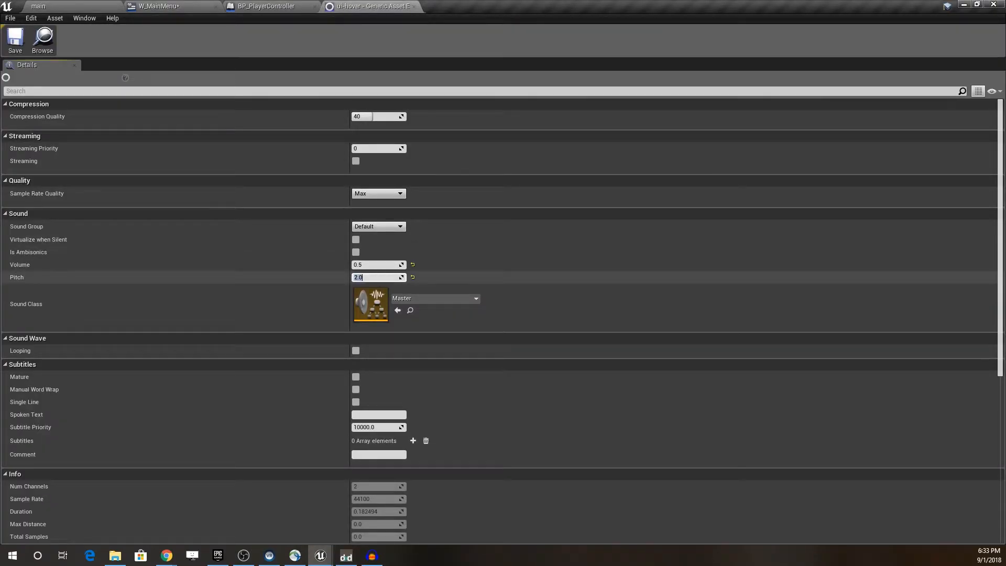
pyautogui.write('1.3')
pyautogui.press('Return')
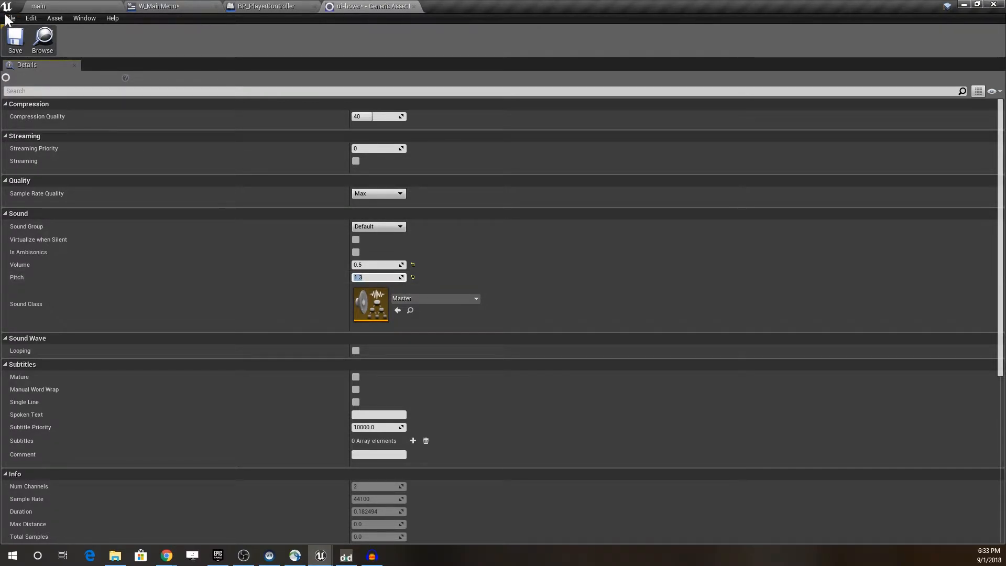
pyautogui.click(17, 39)
pyautogui.click(39, 6)
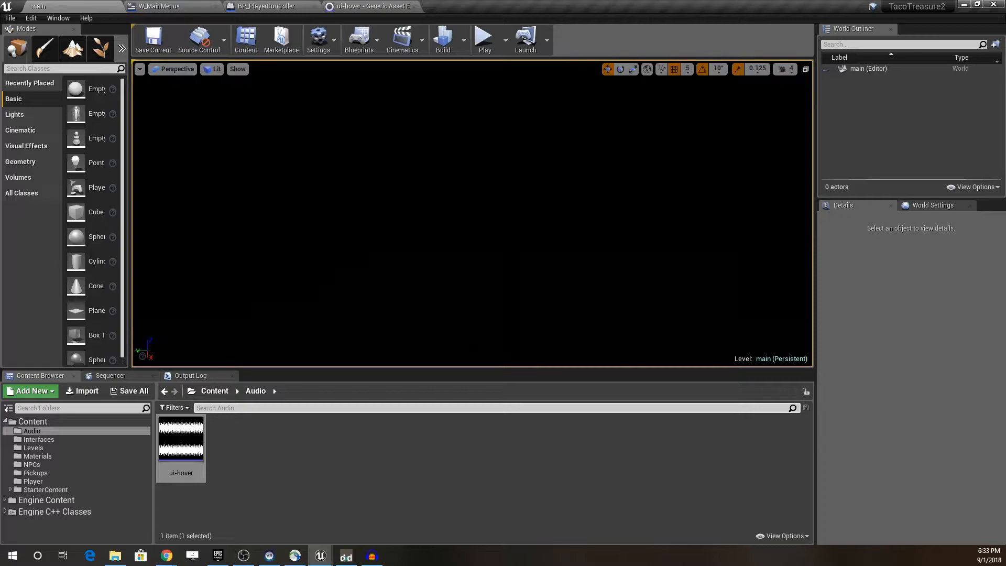
pyautogui.click(178, 6)
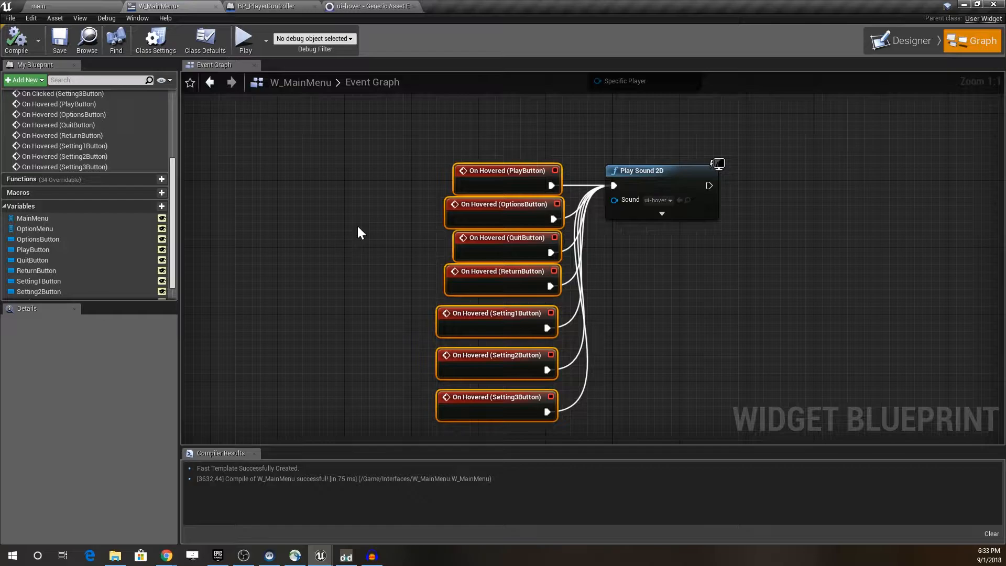
pyautogui.moveTo(628, 152); pyautogui.dragTo(522, 275, button='right')
pyautogui.moveTo(526, 267); pyautogui.dragTo(572, 329)
pyautogui.moveTo(614, 261); pyautogui.dragTo(617, 341, button='right')
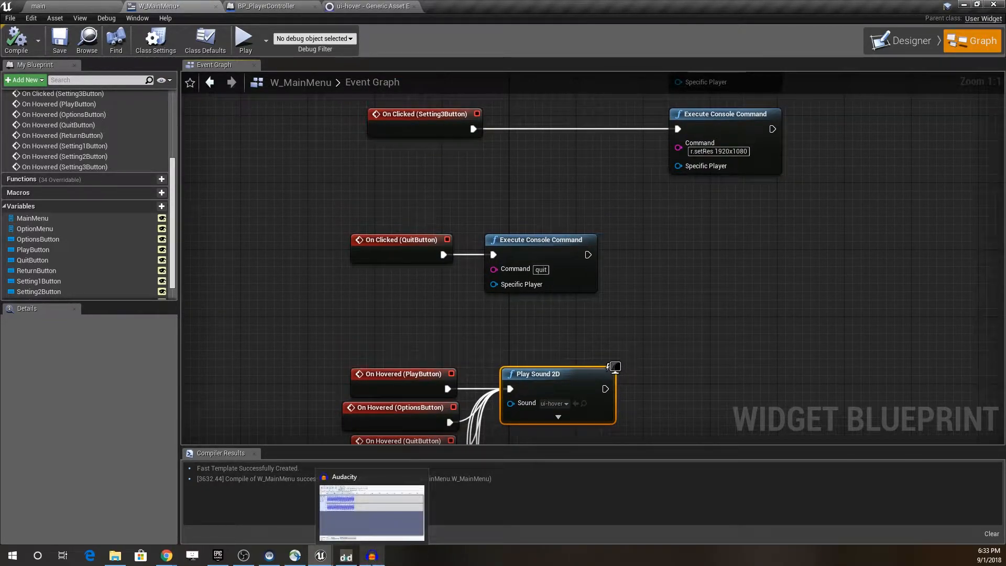
# Step: Switch to Audacity, bring up the Dexed synthesizer and audition its current patch on the virtual keyboard
pyautogui.click(372, 557)
pyautogui.click(346, 556)
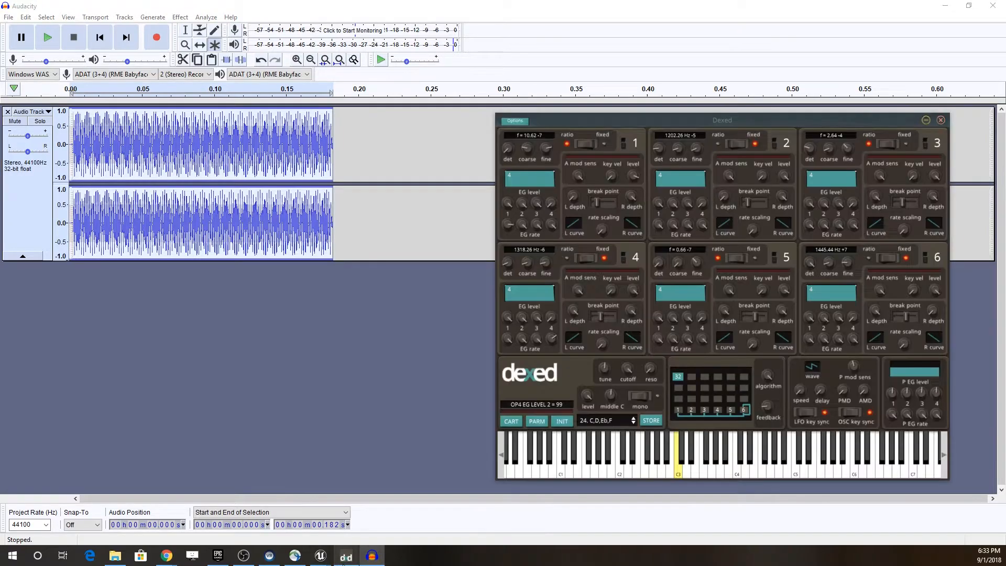
pyautogui.moveTo(605, 130); pyautogui.dragTo(596, 119)
pyautogui.click(760, 443)
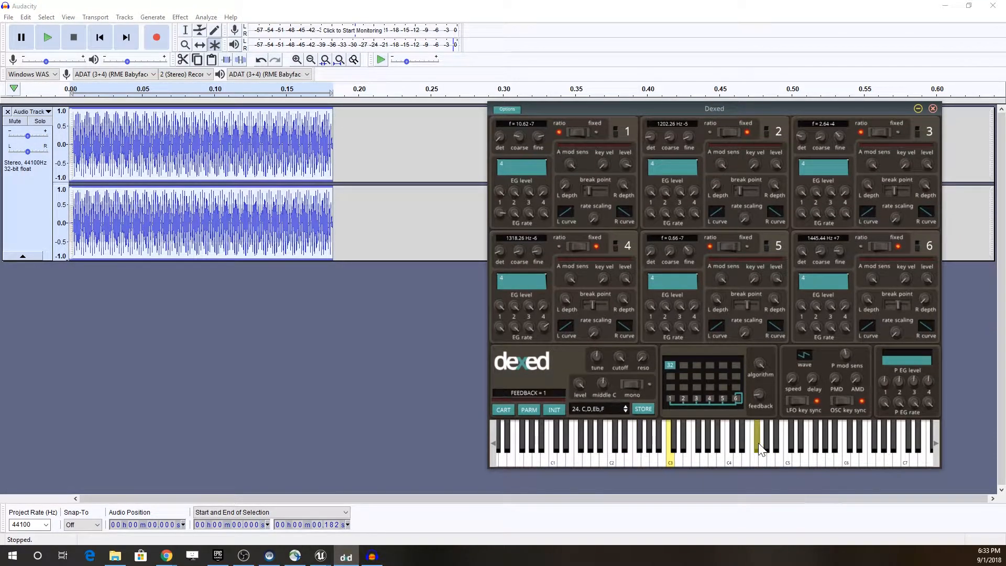
pyautogui.click(714, 469)
pyautogui.click(346, 557)
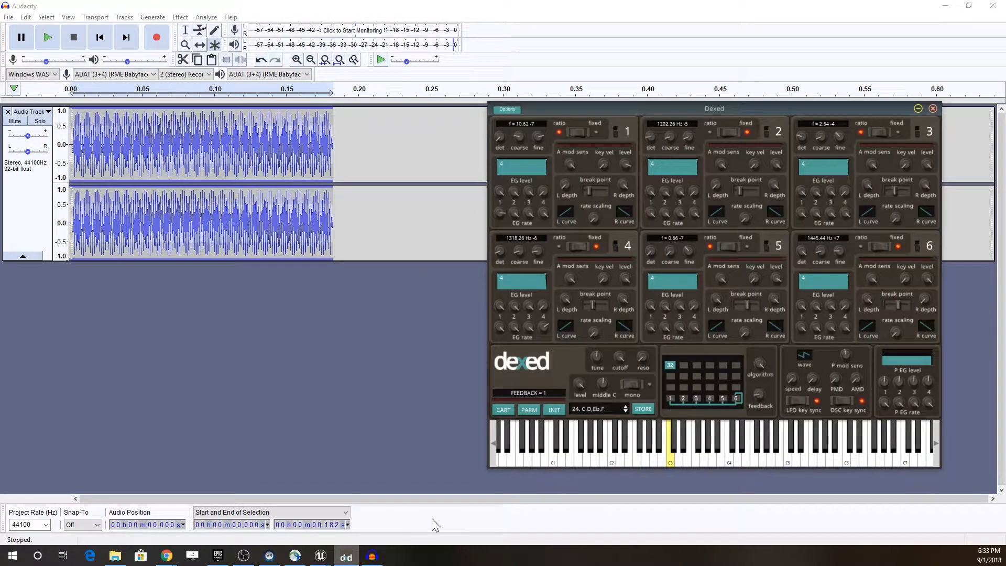
# Step: Step back through the Dexed programs to 20. MIRIDOR 1 and audition the sound on the virtual keyboard
pyautogui.click(625, 406)
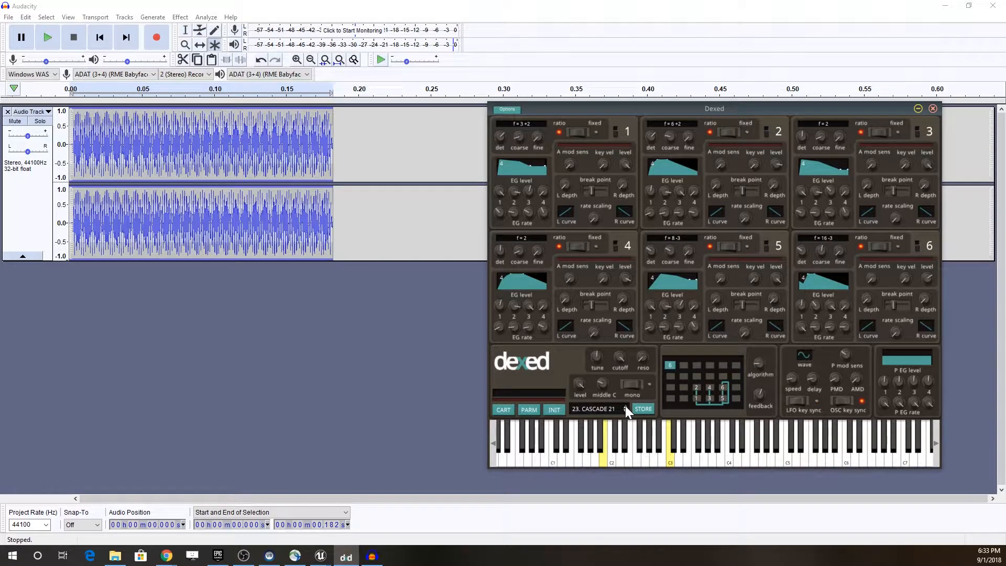
pyautogui.click(625, 406)
pyautogui.click(625, 406)
pyautogui.click(625, 406)
pyautogui.moveTo(736, 458); pyautogui.dragTo(699, 456)
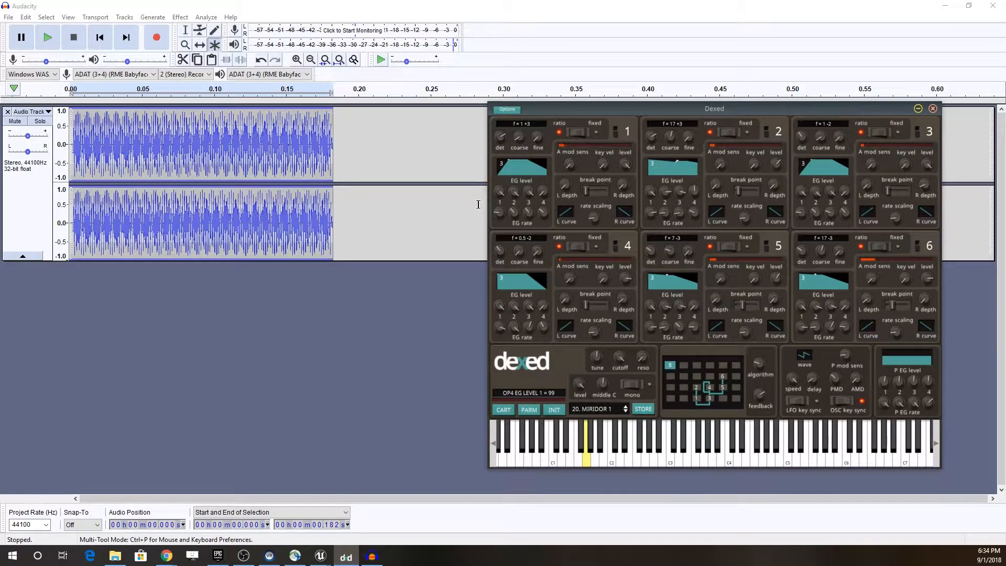
# Step: Return to the TacoTreasure2 editor and bring the OptionsButton click event chain into view in the W_MainMenu event graph
pyautogui.moveTo(368, 560)
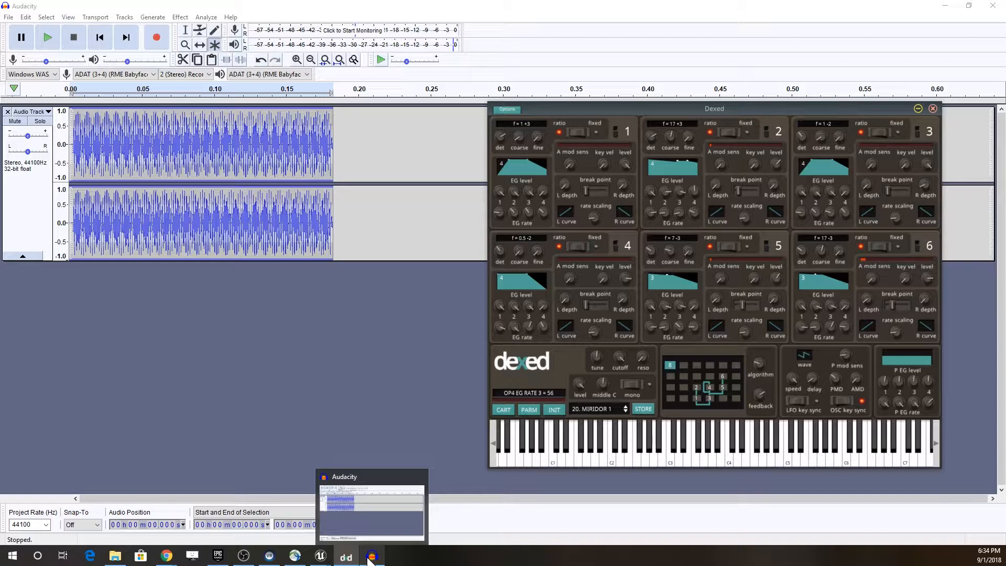
pyautogui.click(371, 556)
pyautogui.moveTo(321, 558)
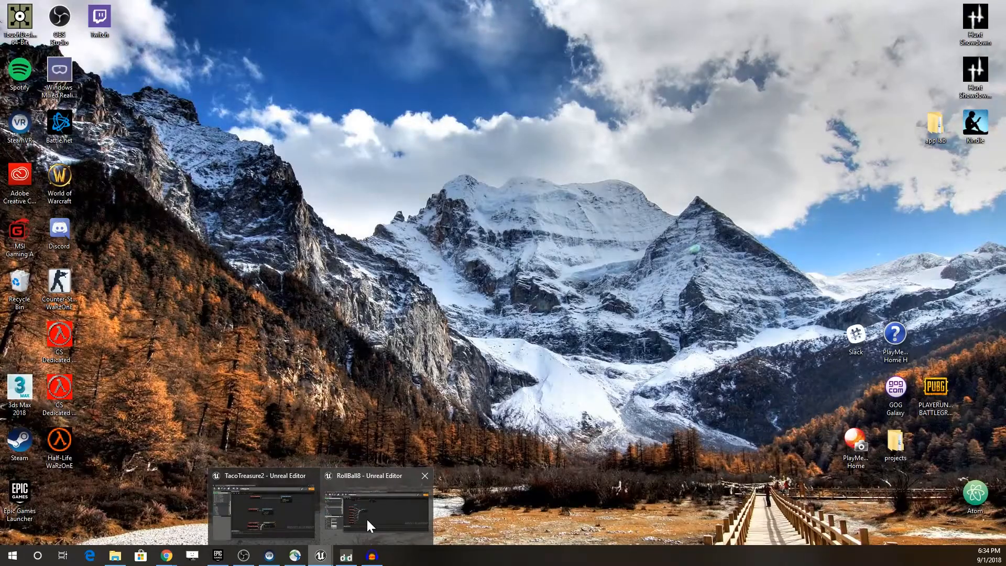
pyautogui.click(272, 515)
pyautogui.moveTo(386, 177); pyautogui.dragTo(329, 442, button='right')
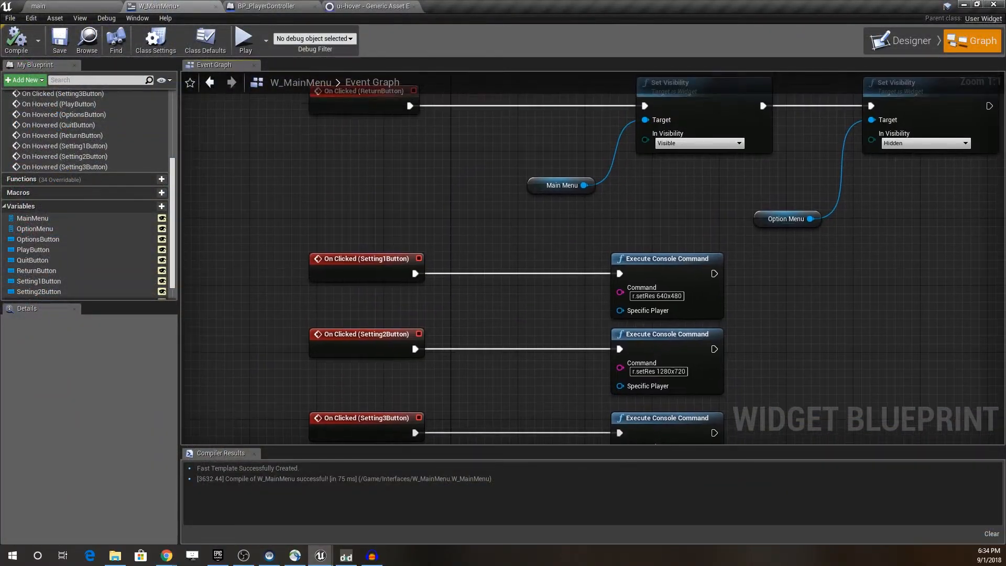
pyautogui.moveTo(482, 239); pyautogui.dragTo(440, 413, button='right')
pyautogui.scroll(-1, 495, 268)
pyautogui.moveTo(484, 247); pyautogui.dragTo(481, 366, button='right')
pyautogui.moveTo(407, 230); pyautogui.dragTo(468, 202)
pyautogui.click(473, 182)
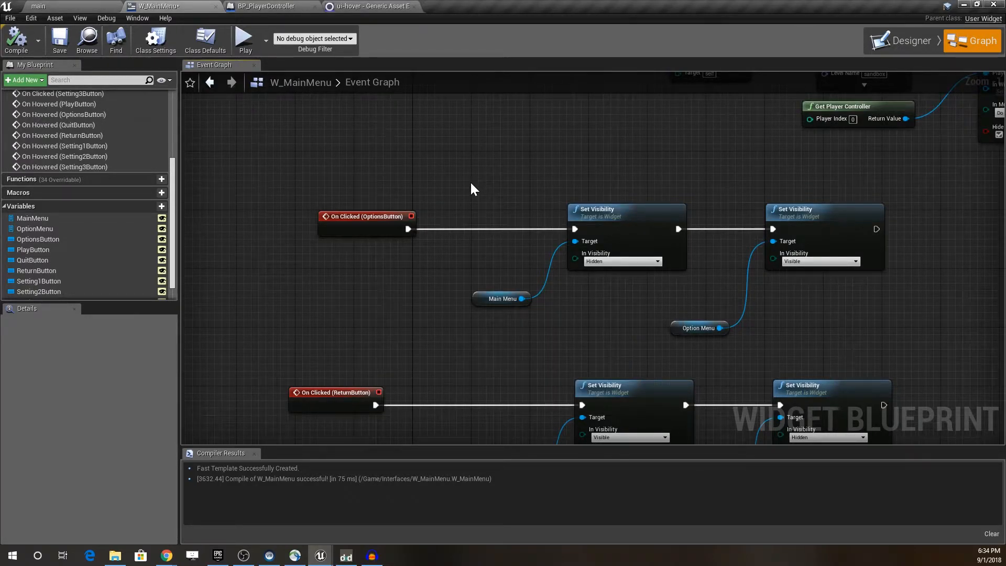